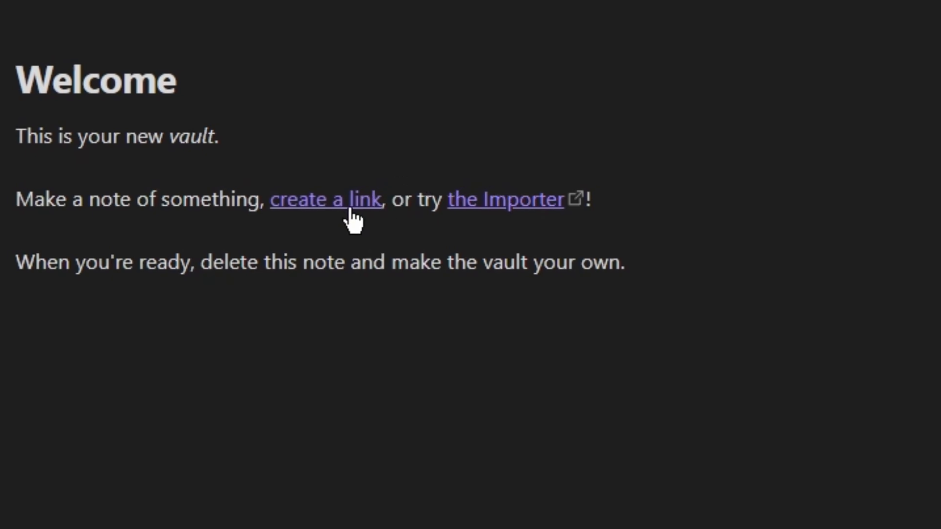
Follow the Welcome note's 'create a link' link, step back, then follow it again to open the empty note.
{"action": "left_click", "coordinate": [491, 166]}
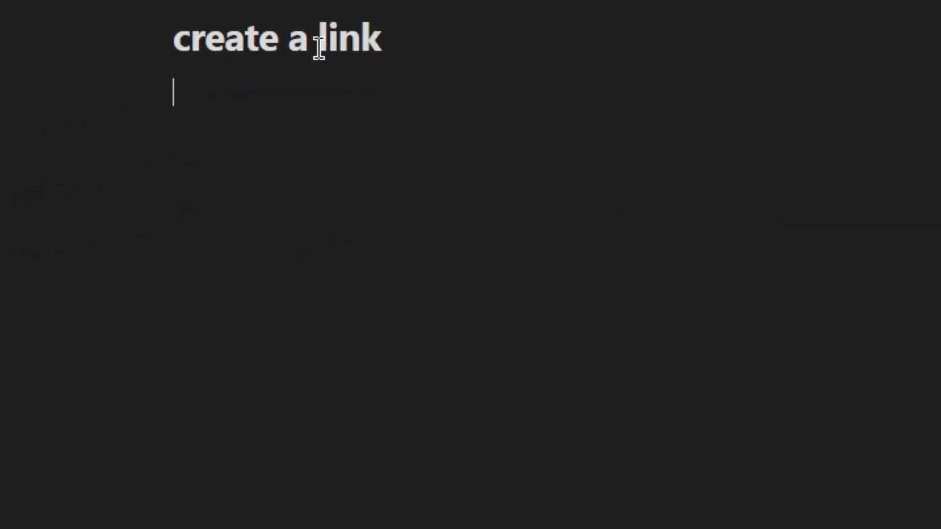
{"action": "key", "text": "ctrl+alt+Left"}
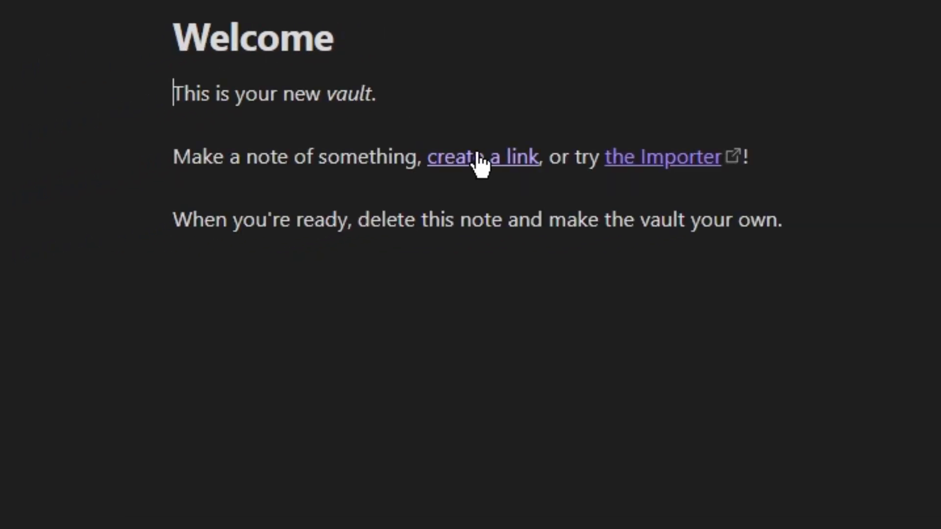
{"action": "left_click", "coordinate": [497, 166]}
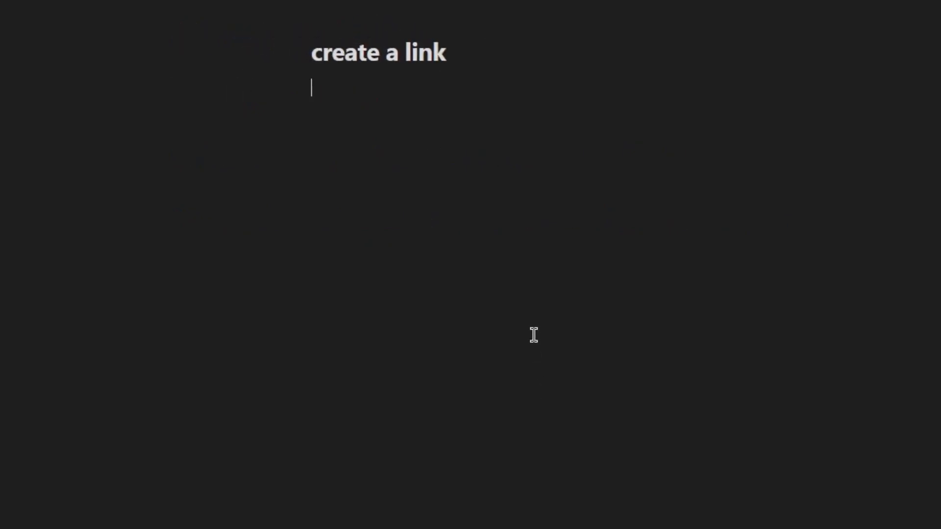
Insert a [[Welcome]] link from the suggestion popup, start a new line, and follow the link.
{"action": "type", "text": "[["}
{"action": "key", "text": "Down"}
{"action": "key", "text": "Down"}
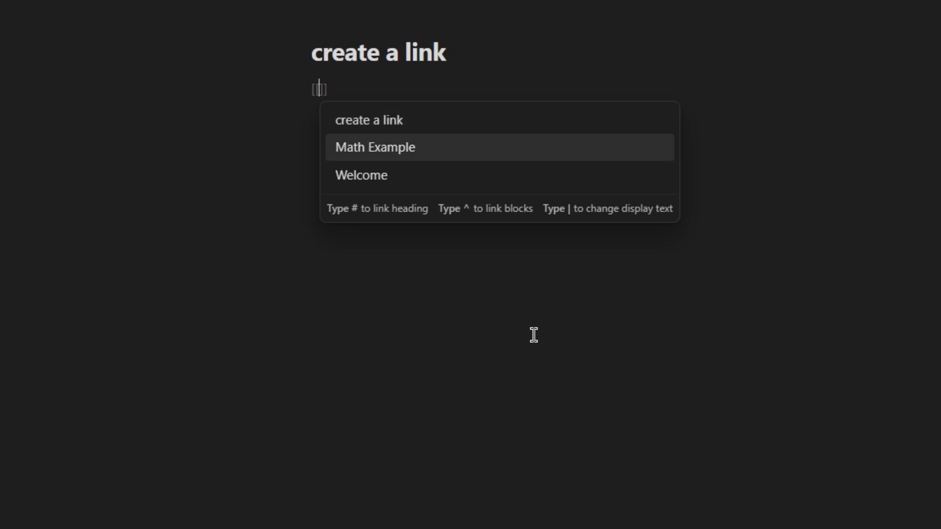
{"action": "key", "text": "Return"}
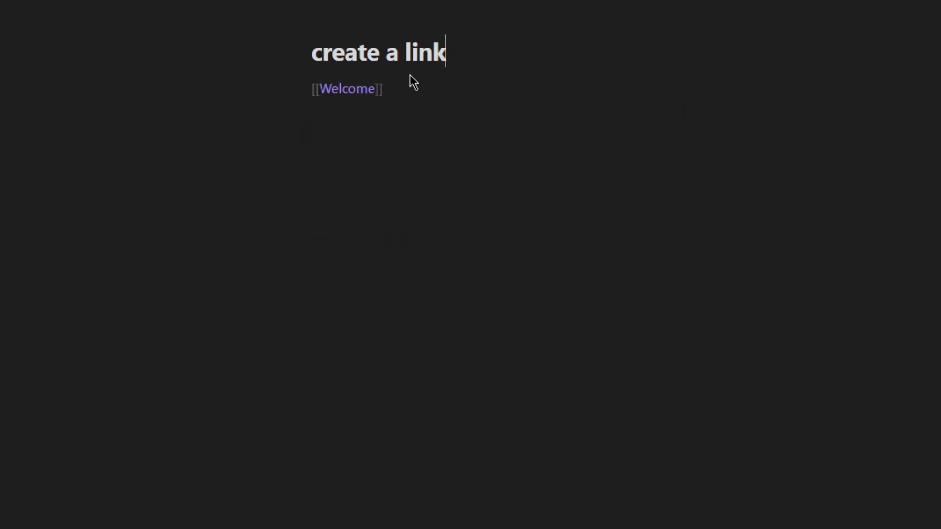
{"action": "key", "text": "Return"}
{"action": "left_click", "coordinate": [347, 91]}
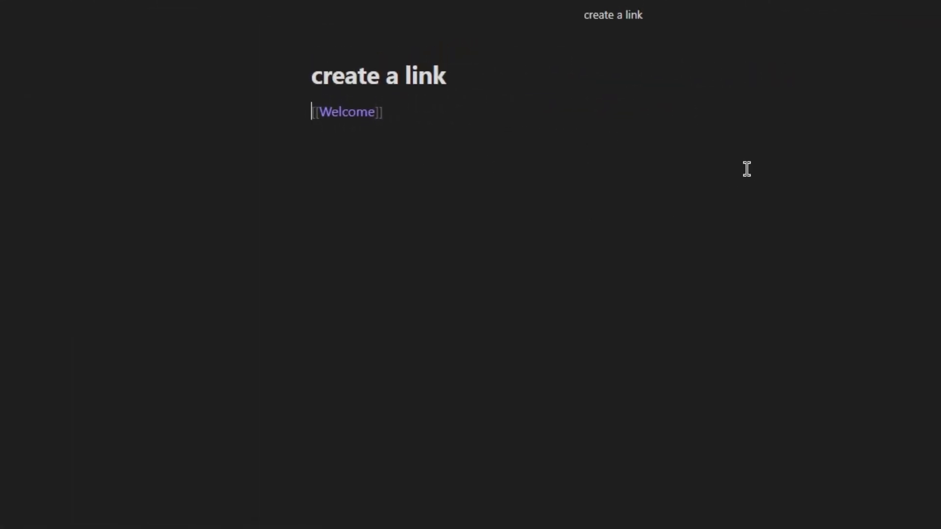
Prefix the Welcome link with ! to make it an embed, then click off the line.
{"action": "type", "text": "!"}
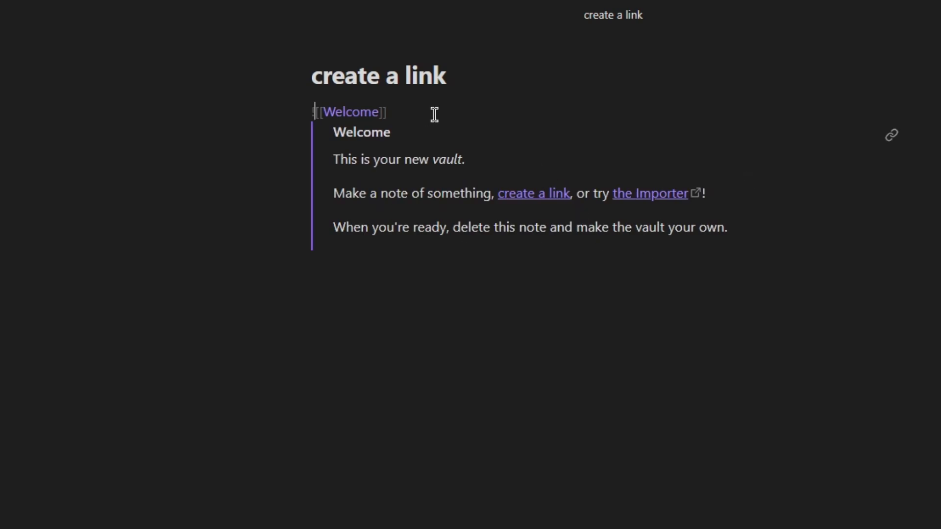
{"action": "left_click", "coordinate": [762, 374]}
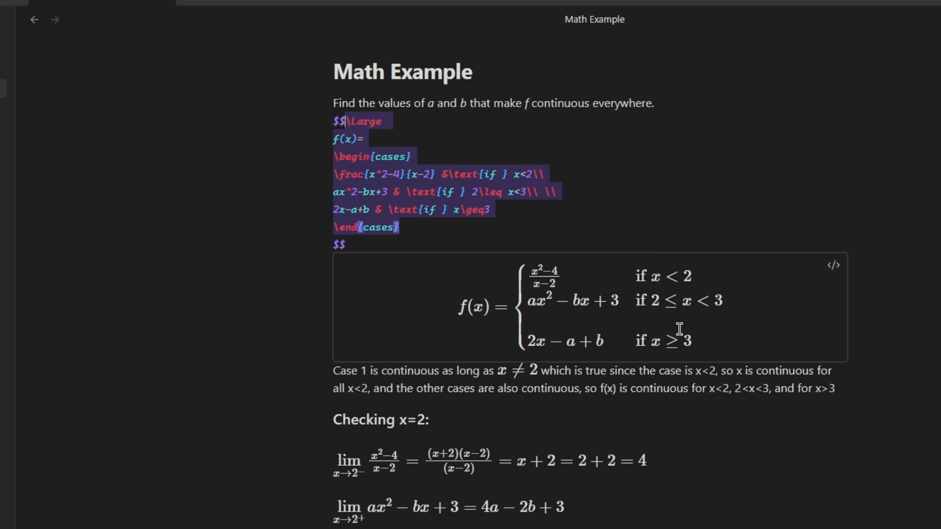
Toggle Math Example's equations between LaTeX source and rendered view, then scroll down to the Q4 heading.
{"action": "left_click", "coordinate": [542, 369]}
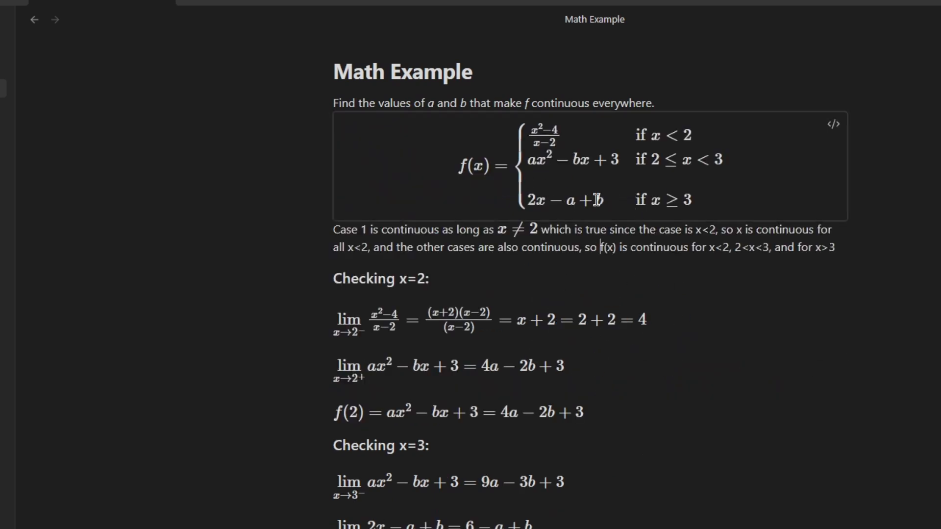
{"action": "left_click", "coordinate": [597, 200]}
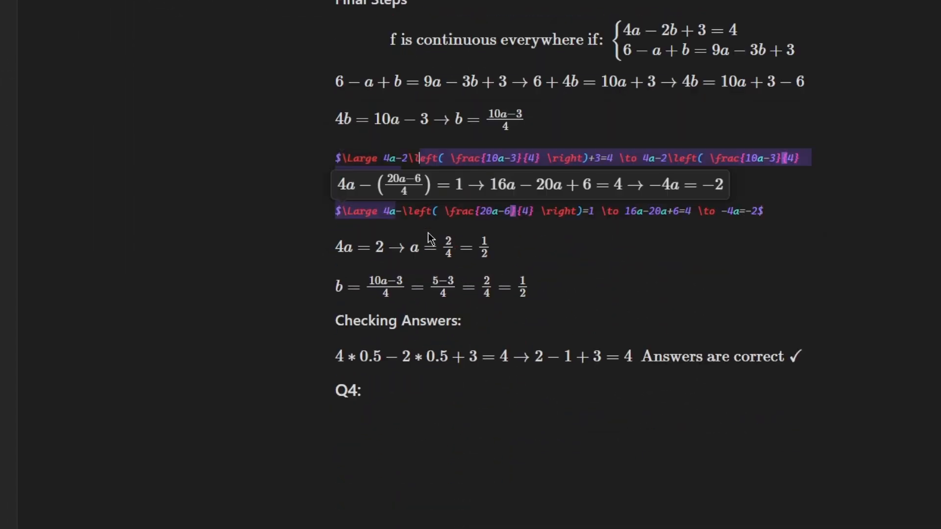
{"action": "scroll", "coordinate": [521, 321], "scroll_direction": "down", "scroll_amount": 1}
{"action": "left_click", "coordinate": [417, 326]}
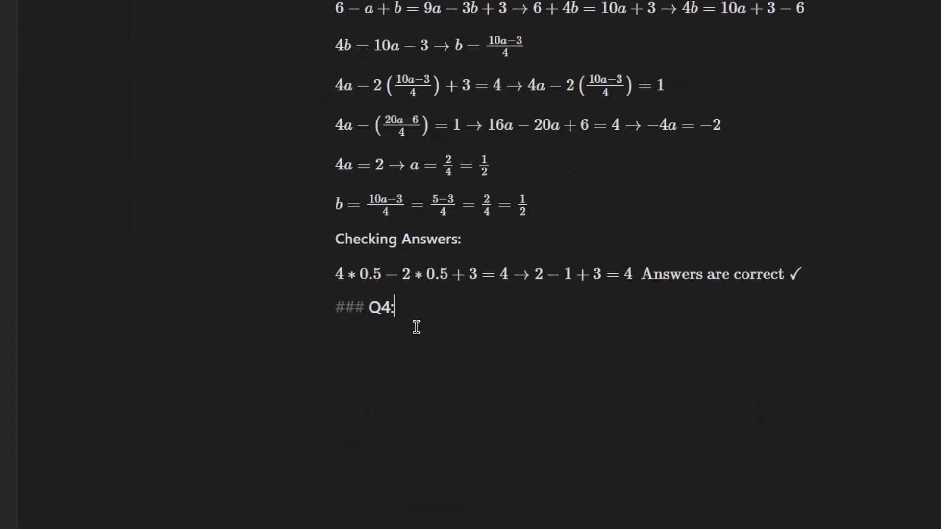
{"action": "left_click", "coordinate": [406, 378]}
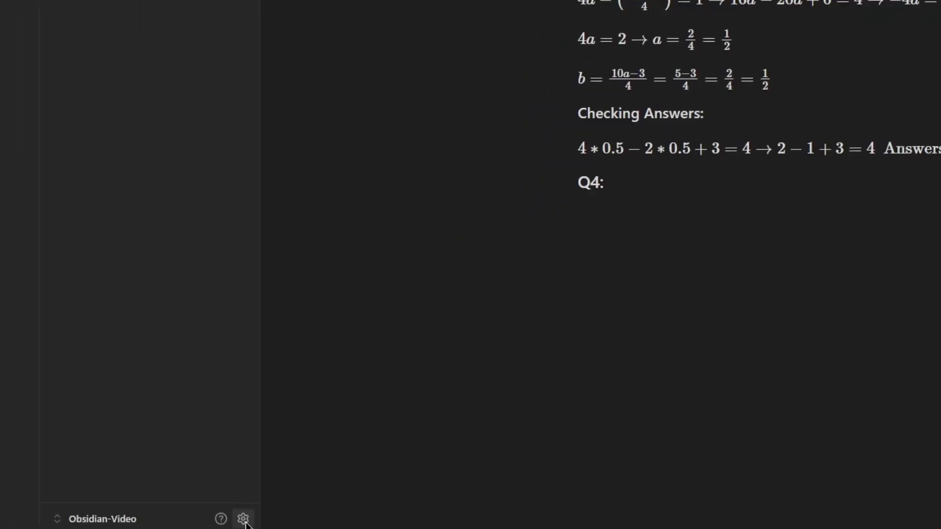
Browse the community plugins catalogue and search it for 'latex'.
{"action": "left_click", "coordinate": [243, 517]}
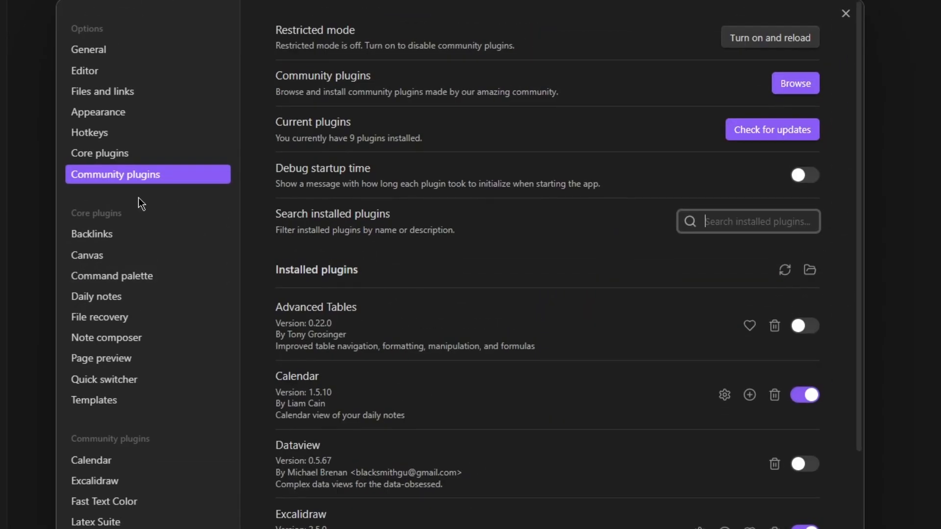
{"action": "left_click", "coordinate": [789, 89]}
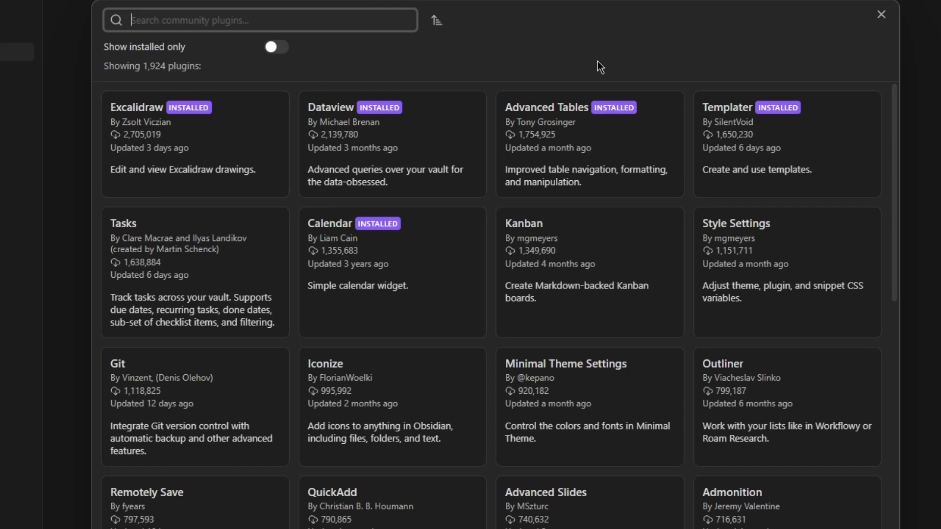
{"action": "scroll", "coordinate": [539, 293], "scroll_direction": "down", "scroll_amount": 5}
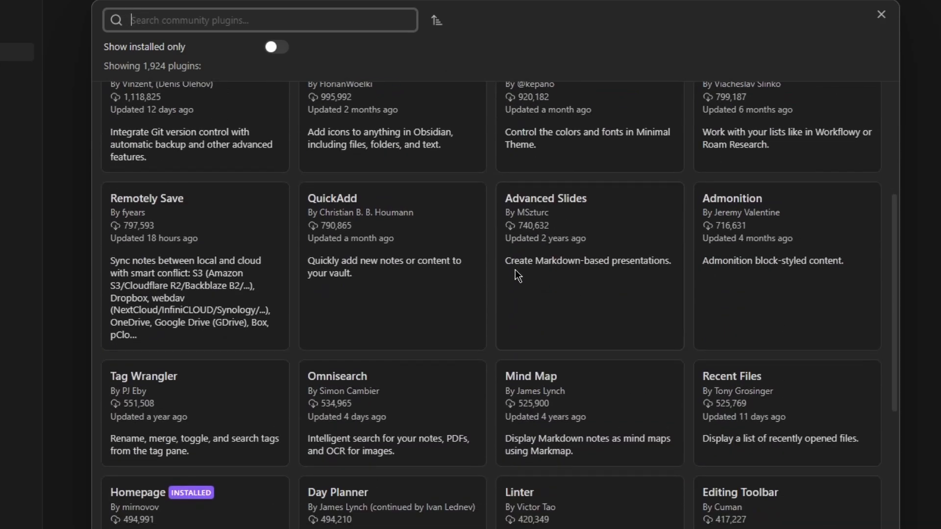
{"action": "type", "text": "latex"}
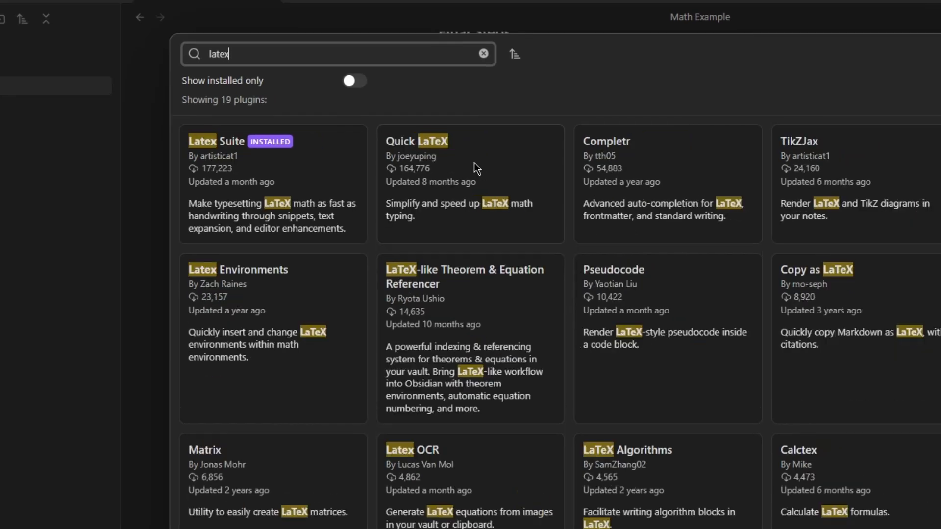
{"action": "left_click", "coordinate": [441, 106]}
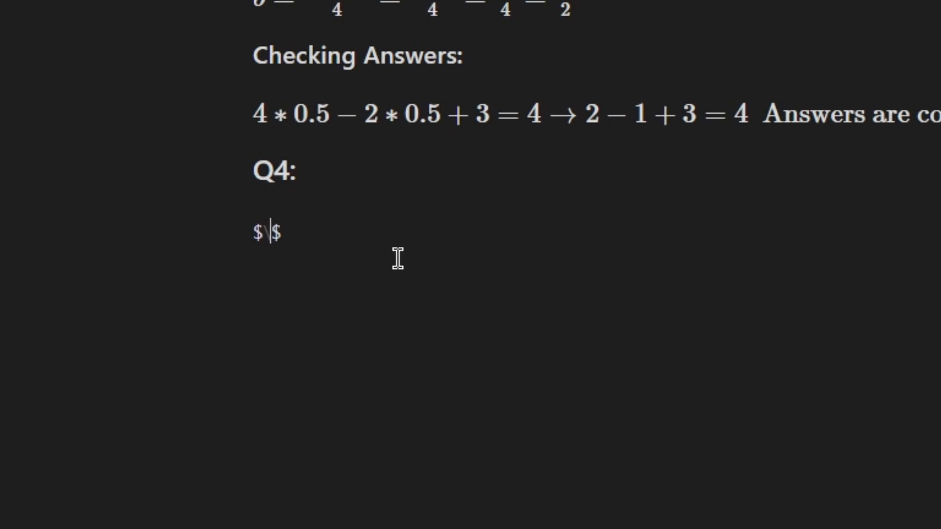
Try inline LaTeX under Q4: \frac{5}{2, then 5/5, then @D.
{"action": "type", "text": "\\frac{"}
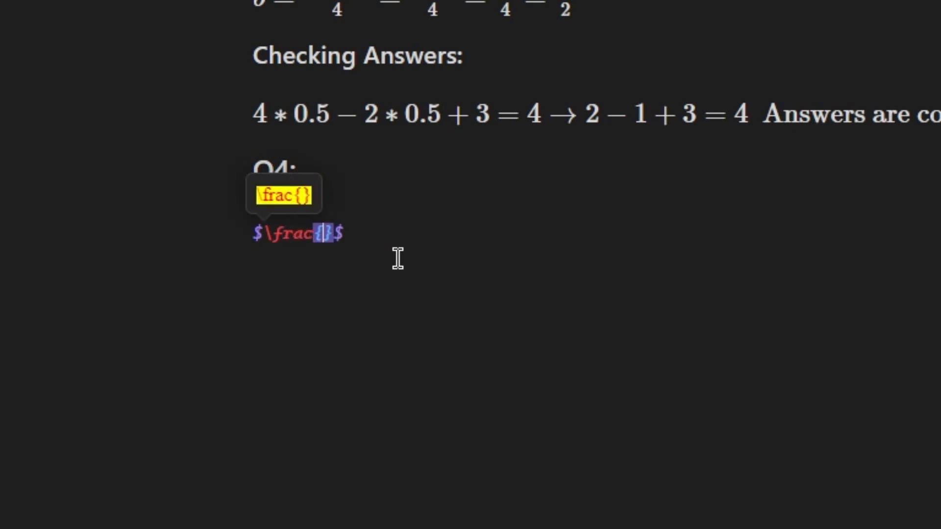
{"action": "type", "text": "5}{"}
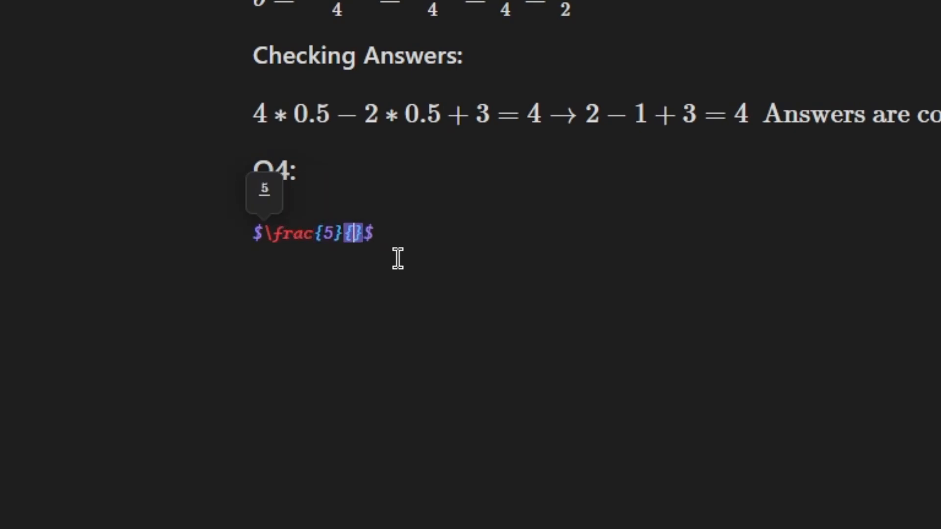
{"action": "type", "text": "2"}
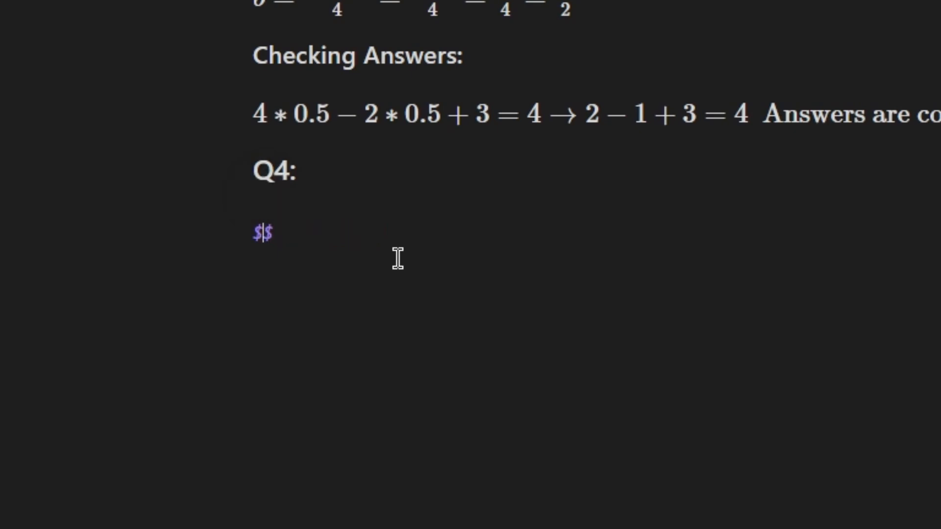
{"action": "type", "text": "5"}
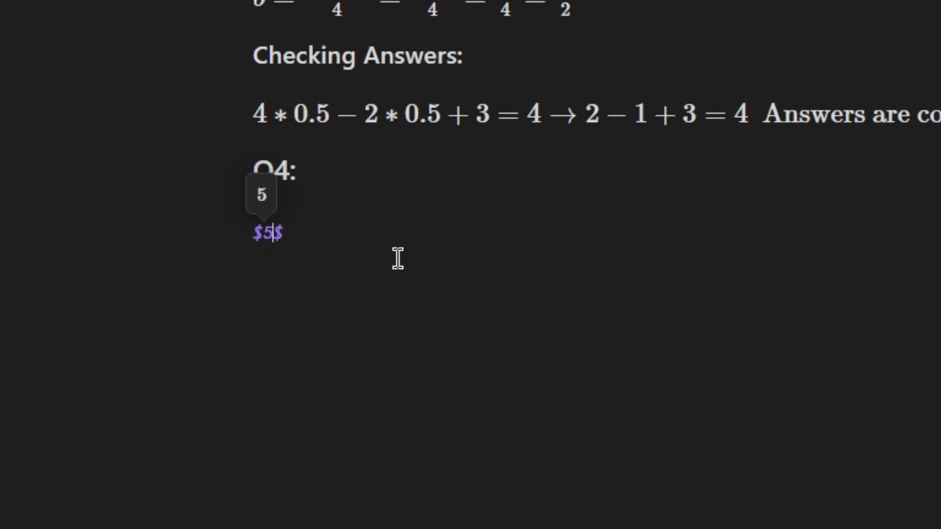
{"action": "type", "text": "/5"}
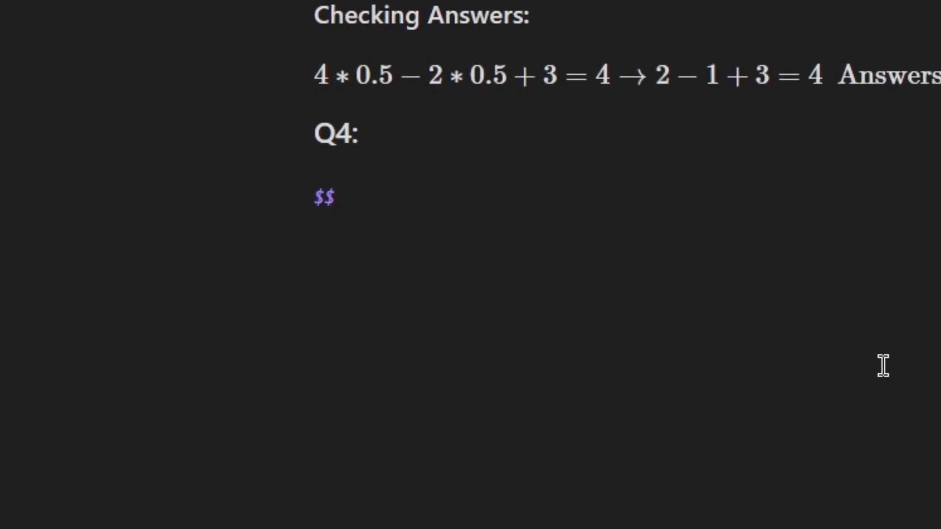
{"action": "type", "text": "@"}
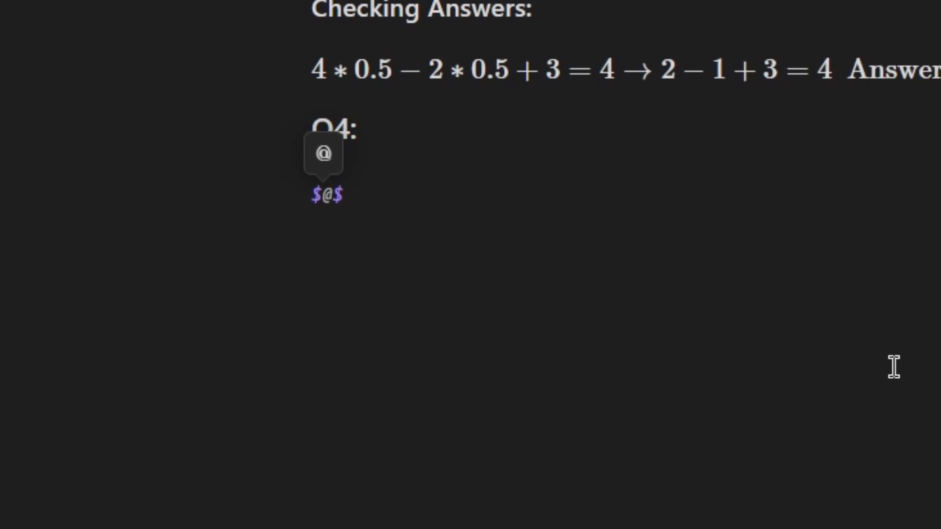
{"action": "type", "text": "D"}
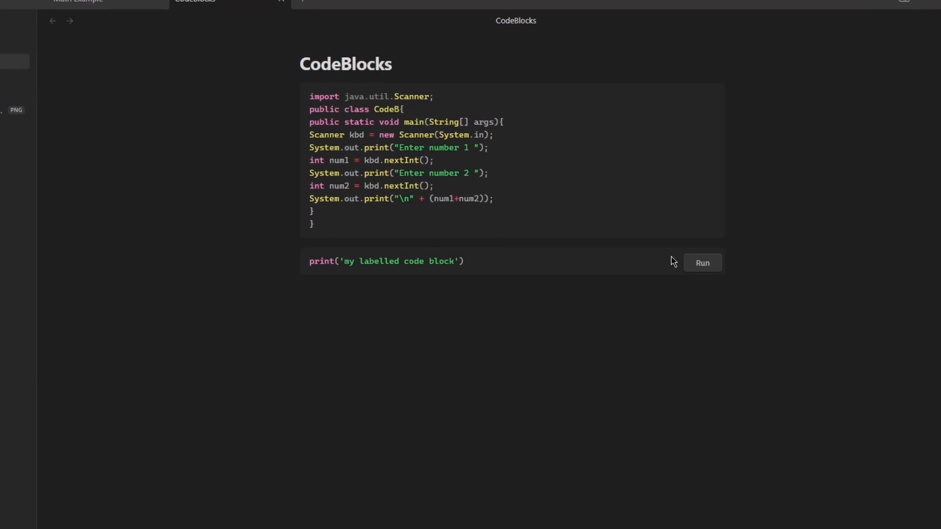
Run the Java code block, entering 45 and 67 as the two numbers.
{"action": "left_click", "coordinate": [698, 228]}
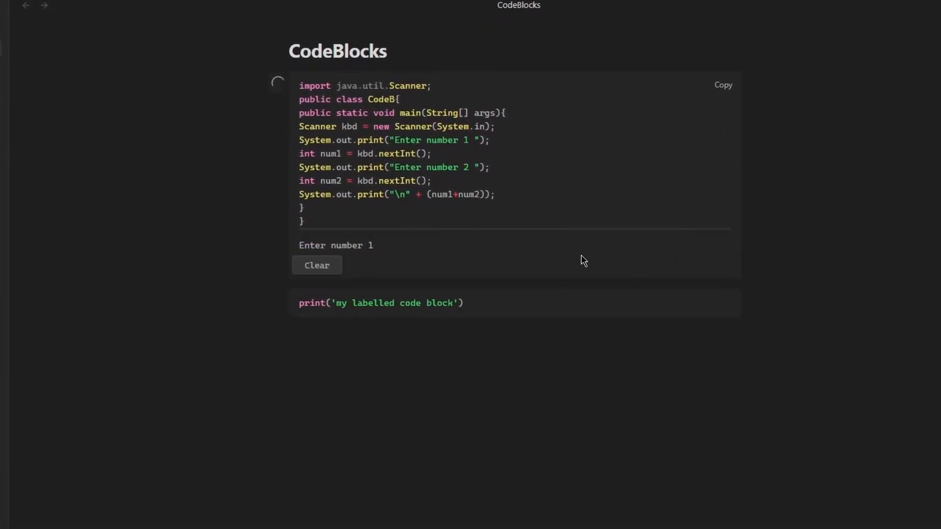
{"action": "type", "text": "45"}
{"action": "key", "text": "Return"}
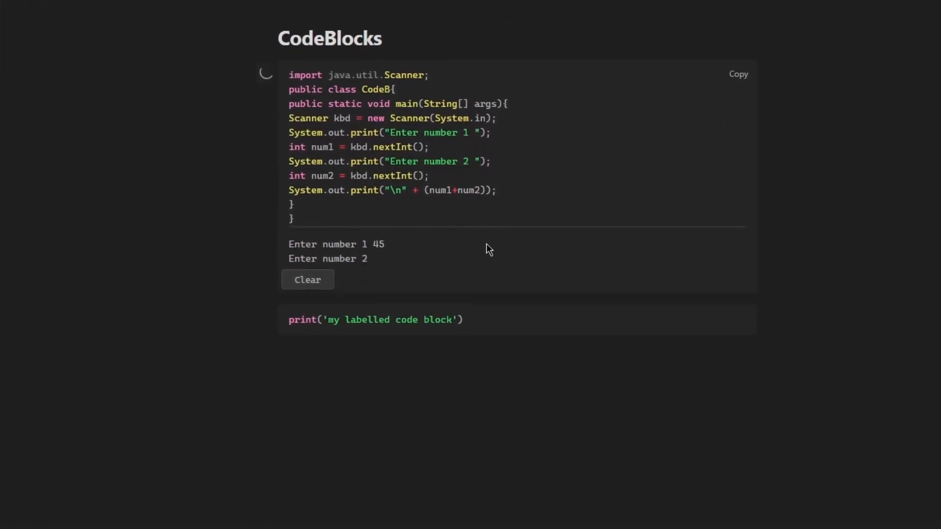
{"action": "type", "text": "67"}
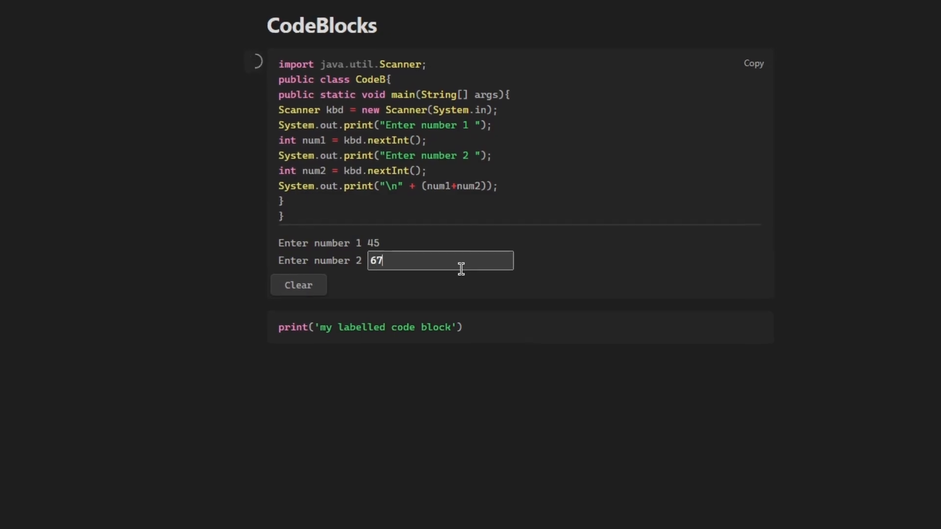
{"action": "key", "text": "Return"}
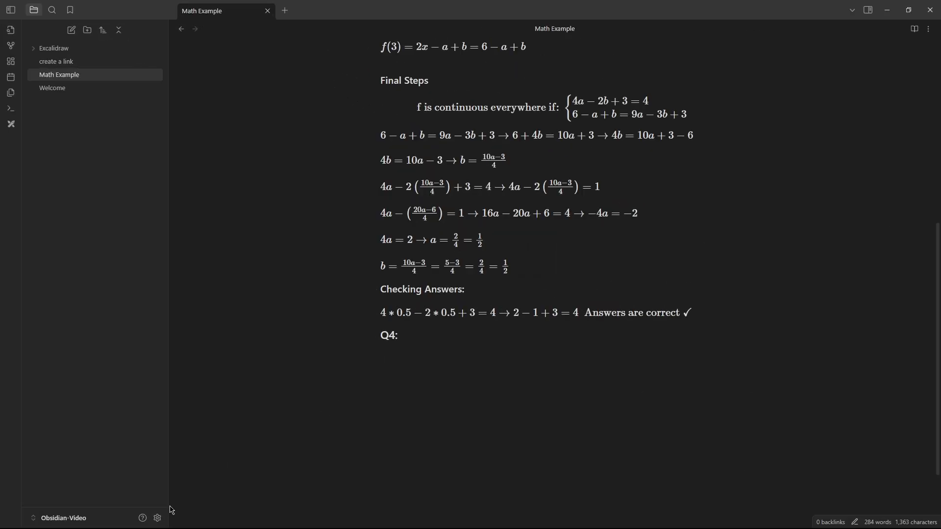
Reopen the community plugin catalogue from the settings gear.
{"action": "left_click", "coordinate": [157, 518]}
{"action": "left_click", "coordinate": [858, 93]}
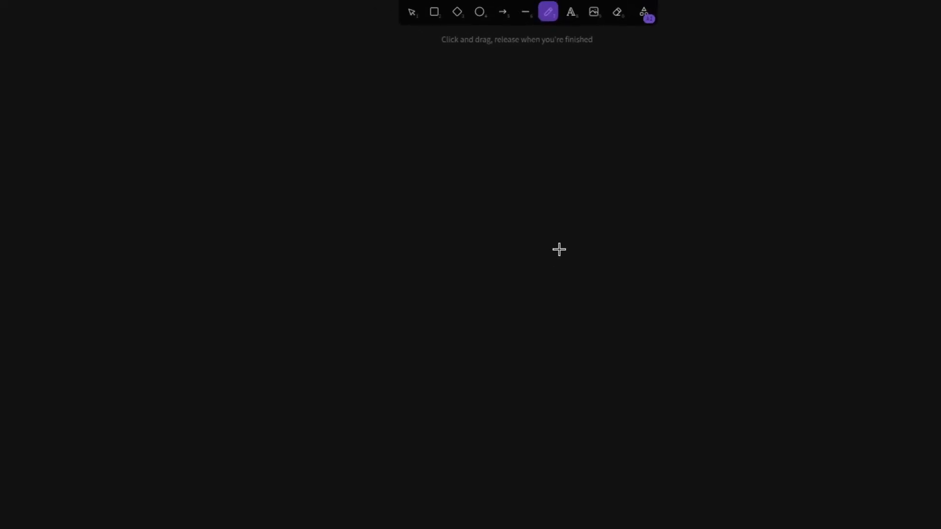
Sketch a top box joined by connector lines to three child boxes on the Excalidraw canvas.
{"action": "mouse_move", "coordinate": [412, 201]}
{"action": "left_mouse_down"}
{"action": "mouse_move", "coordinate": [437, 250]}
{"action": "mouse_move", "coordinate": [525, 134]}
{"action": "mouse_move", "coordinate": [421, 456]}
{"action": "left_mouse_up"}
{"action": "mouse_move", "coordinate": [341, 452]}
{"action": "left_mouse_down"}
{"action": "mouse_move", "coordinate": [353, 177]}
{"action": "mouse_move", "coordinate": [475, 284]}
{"action": "left_mouse_up"}
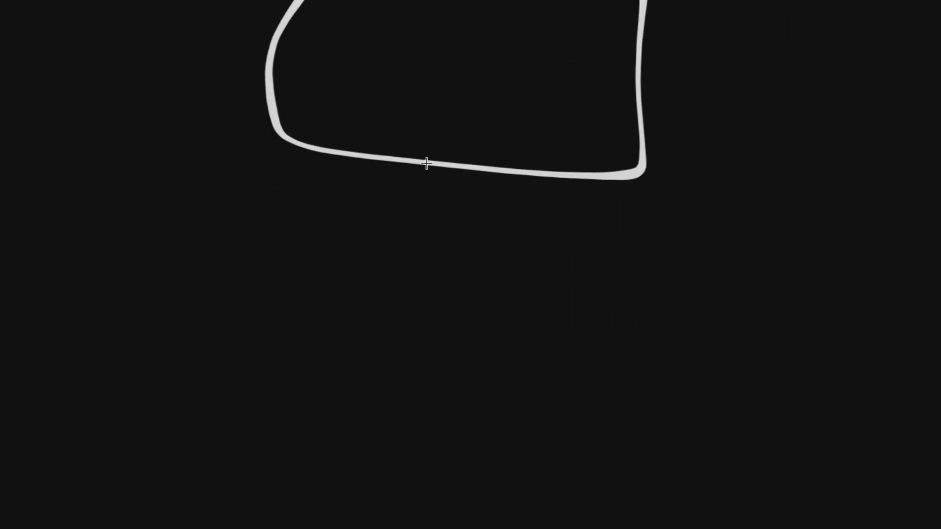
{"action": "left_click_drag", "start_coordinate": [428, 166], "coordinate": [634, 328]}
{"action": "left_click_drag", "start_coordinate": [428, 166], "coordinate": [209, 365]}
{"action": "left_click_drag", "start_coordinate": [62, 340], "coordinate": [59, 320]}
{"action": "left_click_drag", "start_coordinate": [569, 345], "coordinate": [565, 328]}
{"action": "scroll", "coordinate": [471, 328], "scroll_direction": "down", "scroll_amount": 6}
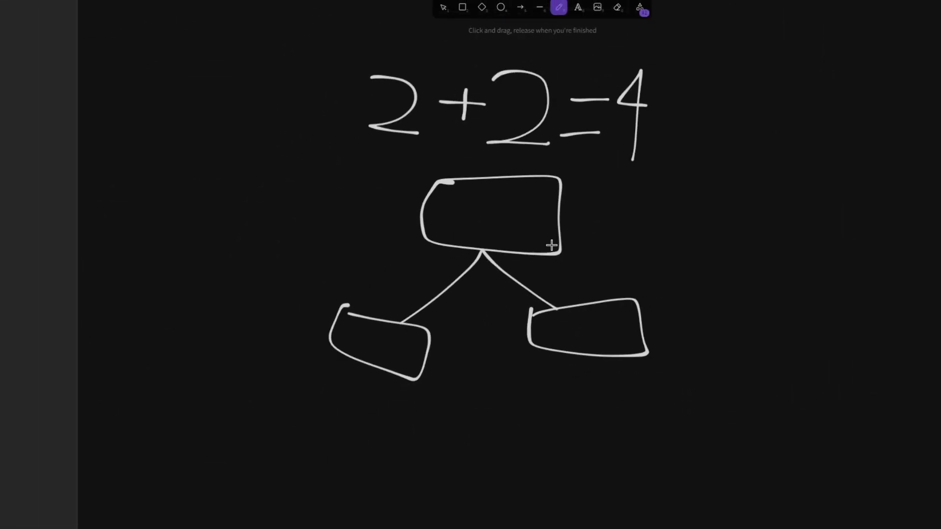
{"action": "scroll", "coordinate": [551, 245], "scroll_direction": "up", "scroll_amount": 3}
{"action": "left_click_drag", "start_coordinate": [465, 241], "coordinate": [457, 431]}
{"action": "mouse_move", "coordinate": [417, 437]}
{"action": "left_mouse_down"}
{"action": "mouse_move", "coordinate": [599, 500]}
{"action": "mouse_move", "coordinate": [426, 437]}
{"action": "left_mouse_up"}
Handwrite the labels Server, PC1, PC2 and PC into the boxes.
{"action": "left_click_drag", "start_coordinate": [420, 171], "coordinate": [398, 223]}
{"action": "mouse_move", "coordinate": [431, 205]}
{"action": "left_mouse_down"}
{"action": "mouse_move", "coordinate": [461, 226]}
{"action": "mouse_move", "coordinate": [495, 200]}
{"action": "mouse_move", "coordinate": [561, 211]}
{"action": "left_mouse_up"}
{"action": "left_click_drag", "start_coordinate": [281, 338], "coordinate": [300, 354]}
{"action": "mouse_move", "coordinate": [304, 363]}
{"action": "left_mouse_down"}
{"action": "mouse_move", "coordinate": [322, 349]}
{"action": "mouse_move", "coordinate": [324, 385]}
{"action": "left_mouse_up"}
{"action": "mouse_move", "coordinate": [333, 365]}
{"action": "left_mouse_down"}
{"action": "mouse_move", "coordinate": [353, 392]}
{"action": "mouse_move", "coordinate": [364, 392]}
{"action": "left_mouse_up"}
{"action": "mouse_move", "coordinate": [561, 370]}
{"action": "left_mouse_down"}
{"action": "mouse_move", "coordinate": [584, 343]}
{"action": "mouse_move", "coordinate": [620, 369]}
{"action": "mouse_move", "coordinate": [659, 368]}
{"action": "left_mouse_up"}
{"action": "mouse_move", "coordinate": [405, 498]}
{"action": "left_mouse_down"}
{"action": "mouse_move", "coordinate": [431, 468]}
{"action": "mouse_move", "coordinate": [463, 485]}
{"action": "left_mouse_up"}
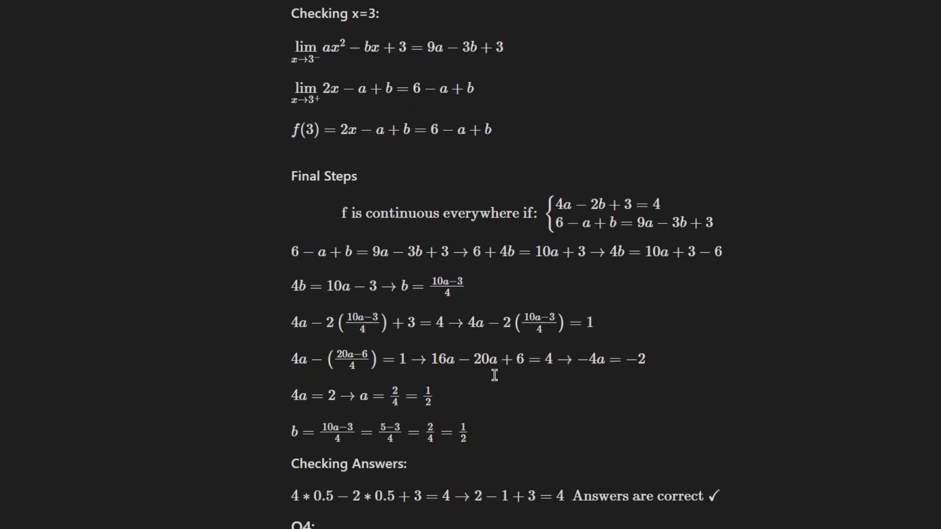
{"action": "scroll", "coordinate": [495, 376], "scroll_direction": "down", "scroll_amount": 3}
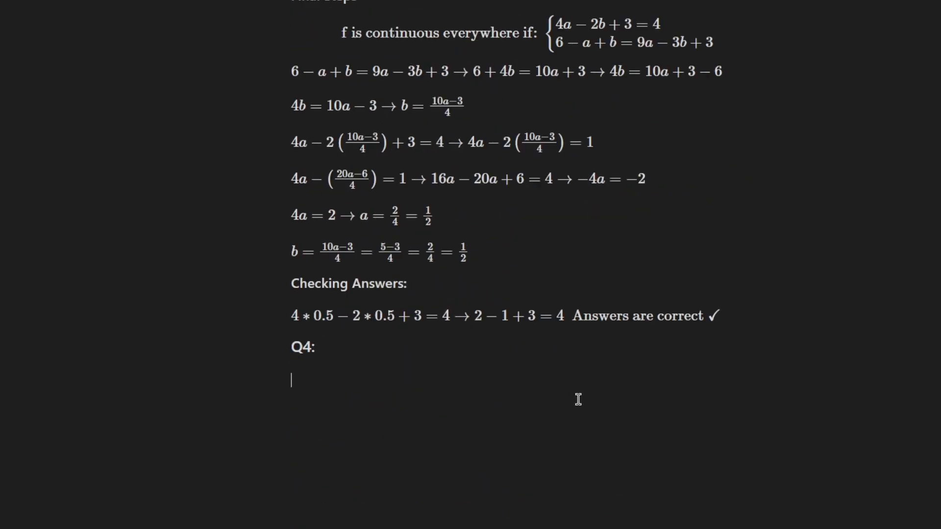
Embed the drawing under Q4 using the 'Excalidraw: Embed a drawing' command.
{"action": "key", "text": "ctrl+p"}
{"action": "type", "text": "em"}
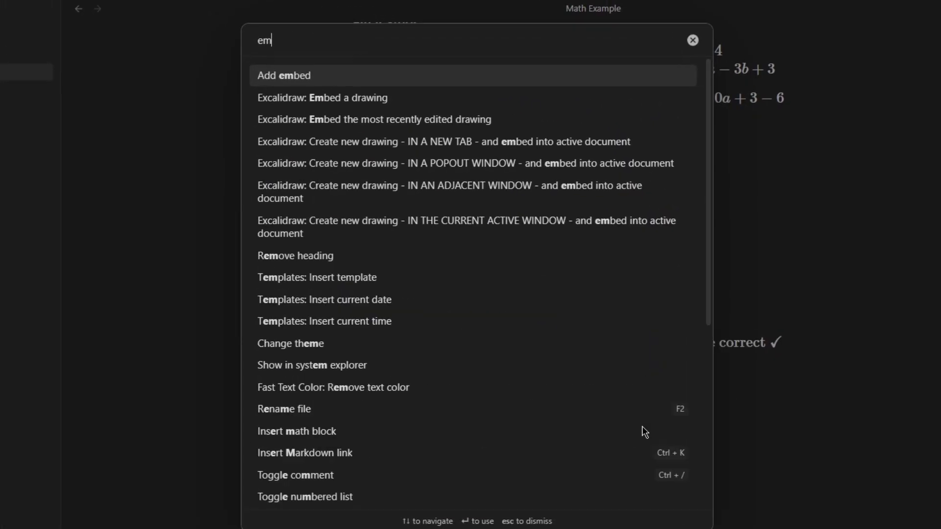
{"action": "type", "text": "bed"}
{"action": "key", "text": "Down"}
{"action": "key", "text": "Return"}
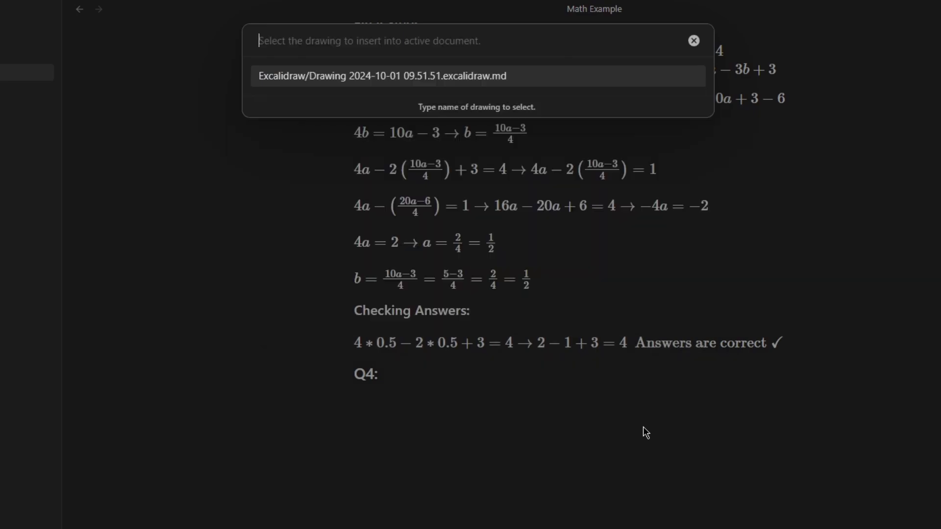
{"action": "key", "text": "Return"}
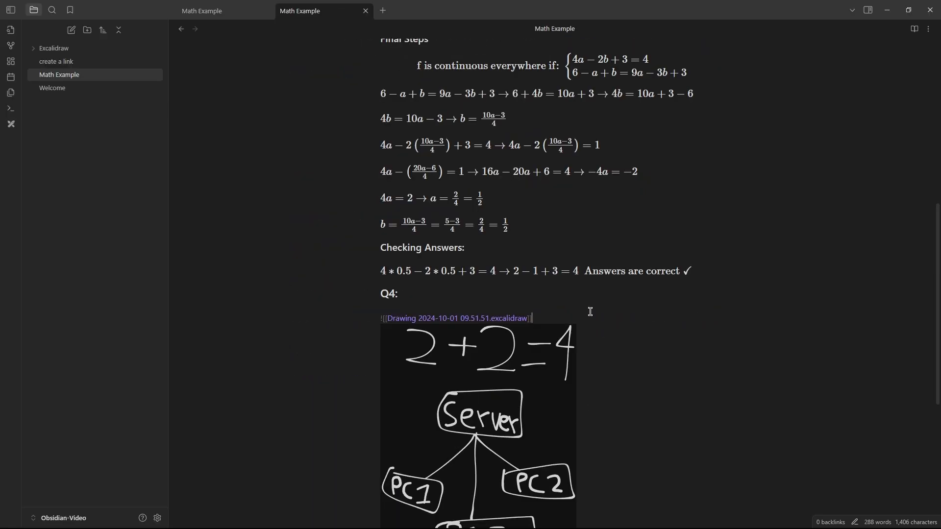
{"action": "left_click", "coordinate": [571, 307]}
{"action": "scroll", "coordinate": [700, 301], "scroll_direction": "down", "scroll_amount": 3}
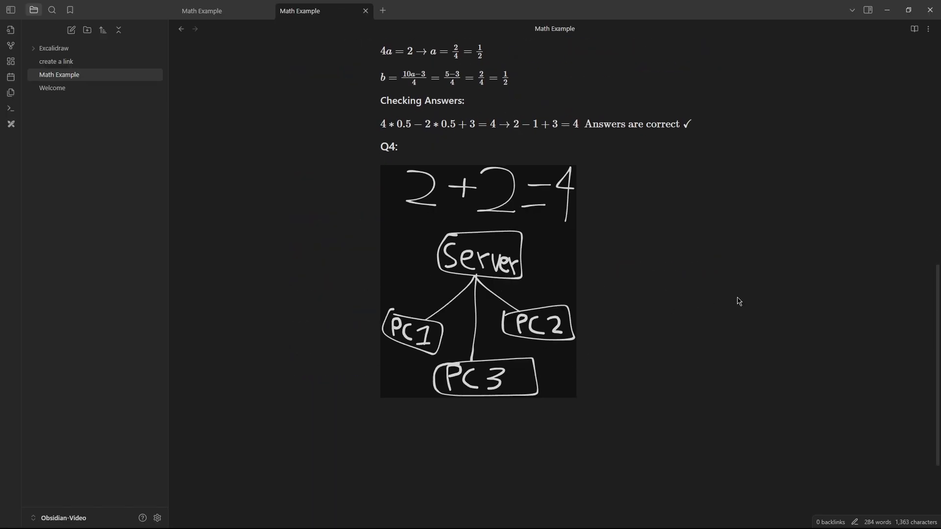
Open Settings with Ctrl+comma and scroll through the Hotkeys list.
{"action": "key", "text": "ctrl+comma"}
{"action": "scroll", "coordinate": [737, 108], "scroll_direction": "down", "scroll_amount": 2}
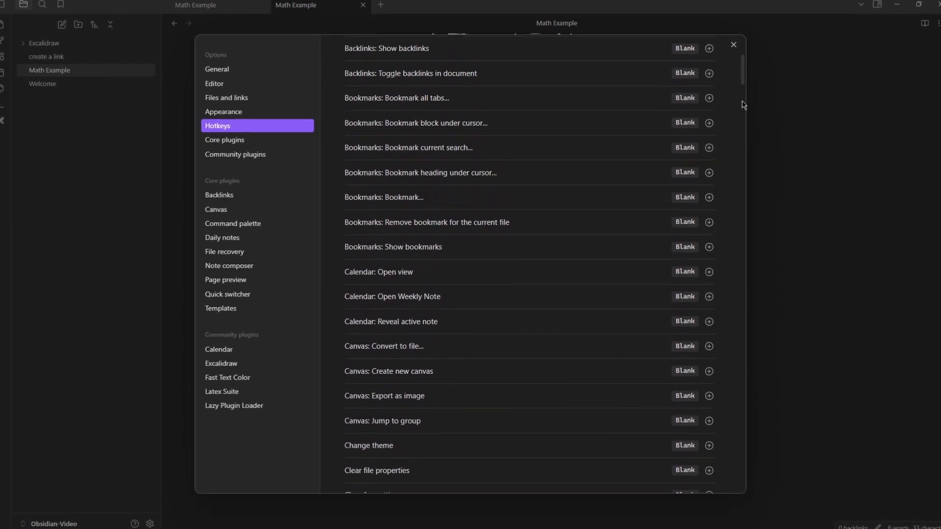
{"action": "scroll", "coordinate": [743, 105], "scroll_direction": "down", "scroll_amount": 3}
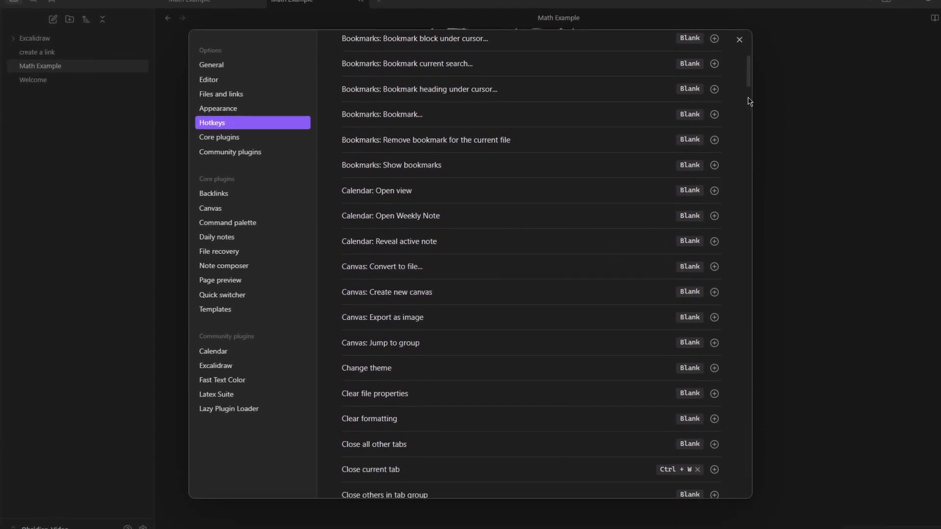
{"action": "scroll", "coordinate": [752, 100], "scroll_direction": "down", "scroll_amount": 3}
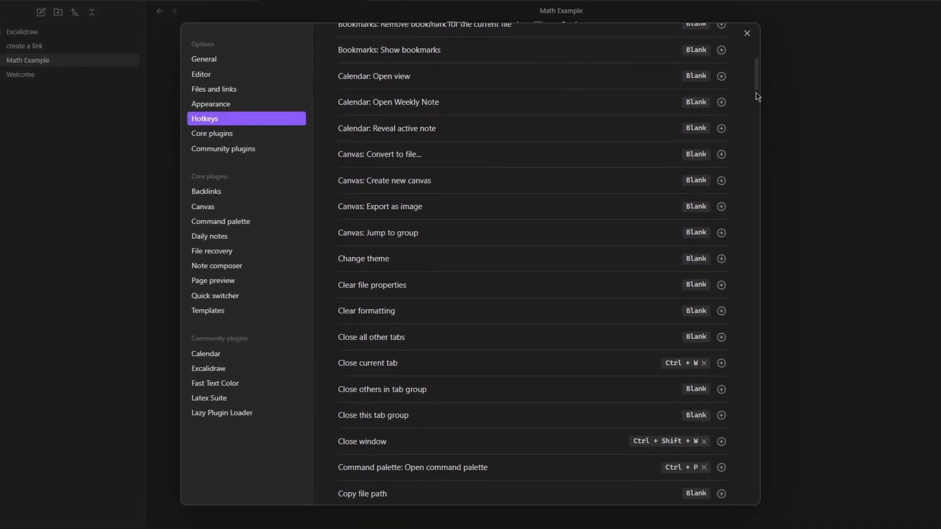
{"action": "scroll", "coordinate": [759, 94], "scroll_direction": "down", "scroll_amount": 3}
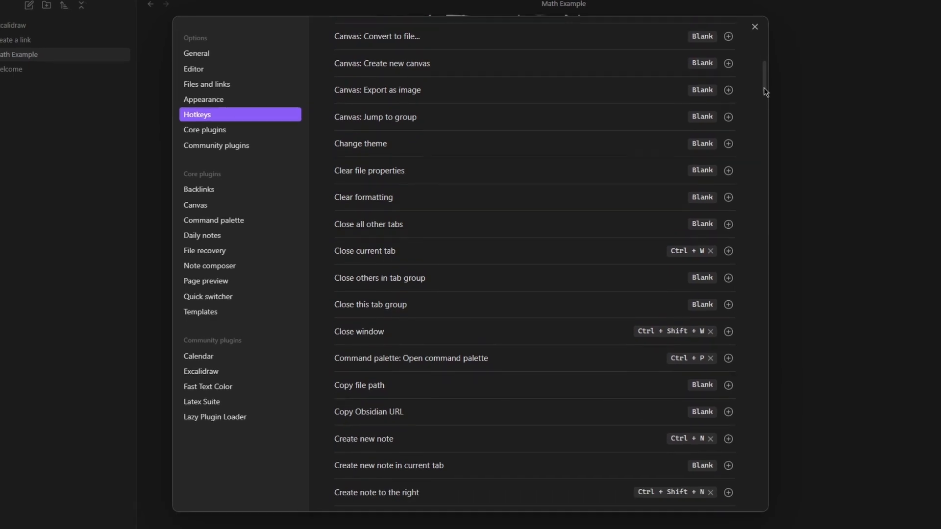
{"action": "scroll", "coordinate": [768, 90], "scroll_direction": "down", "scroll_amount": 3}
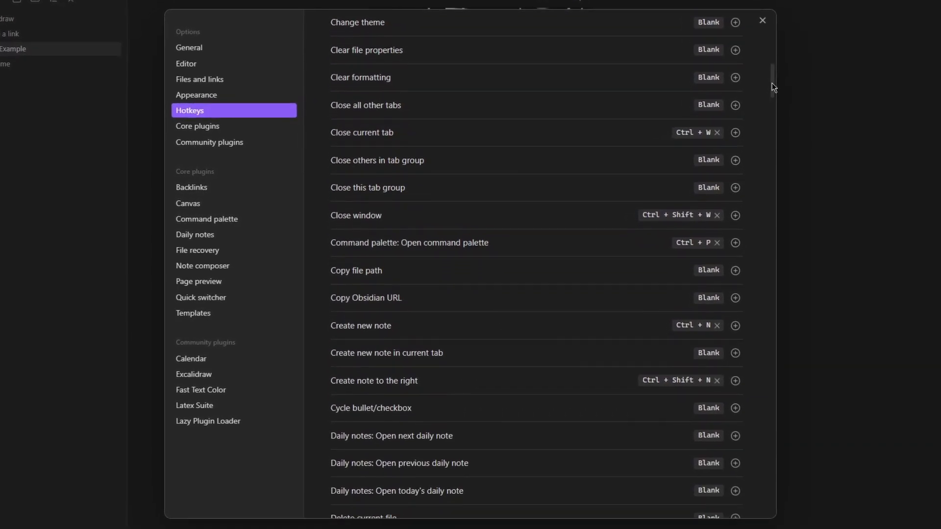
{"action": "scroll", "coordinate": [774, 82], "scroll_direction": "down", "scroll_amount": 3}
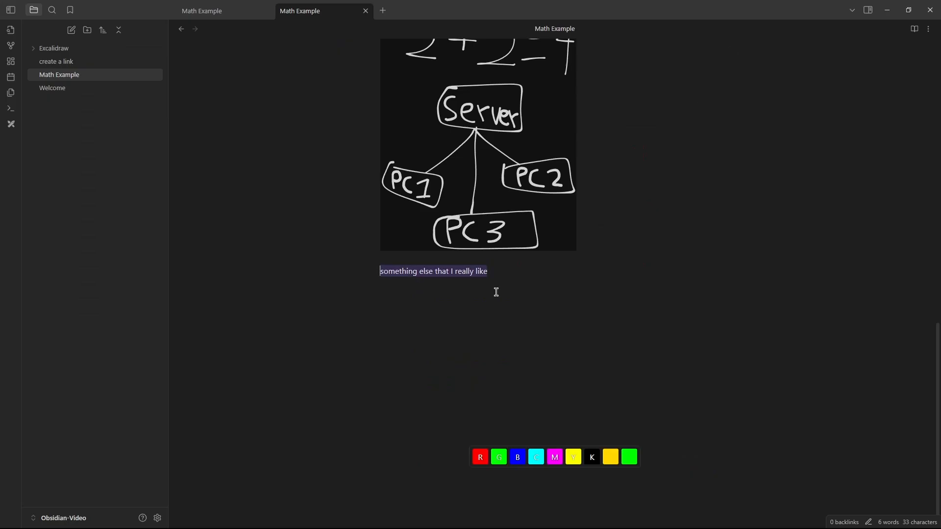
Colour the line 'something else that I really like' red, then yellow, and finally blue.
{"action": "key", "text": "r"}
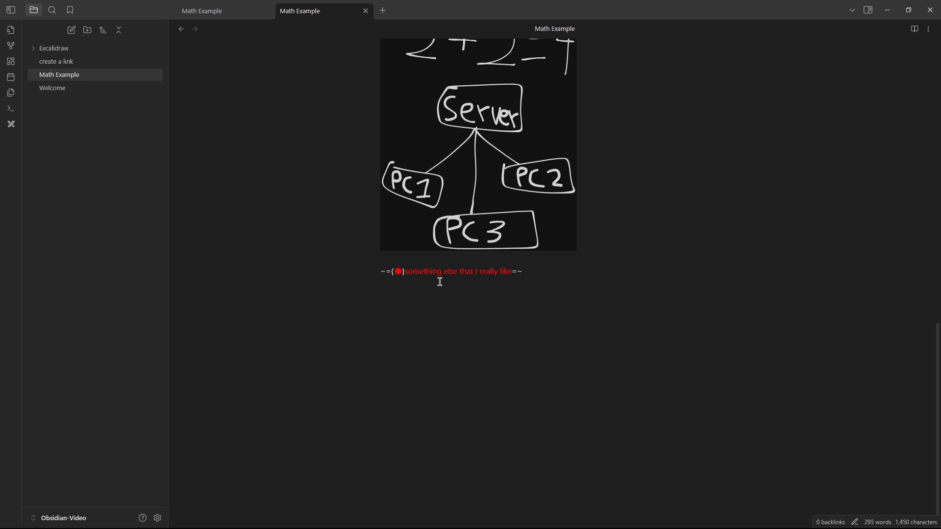
{"action": "left_click", "coordinate": [398, 274]}
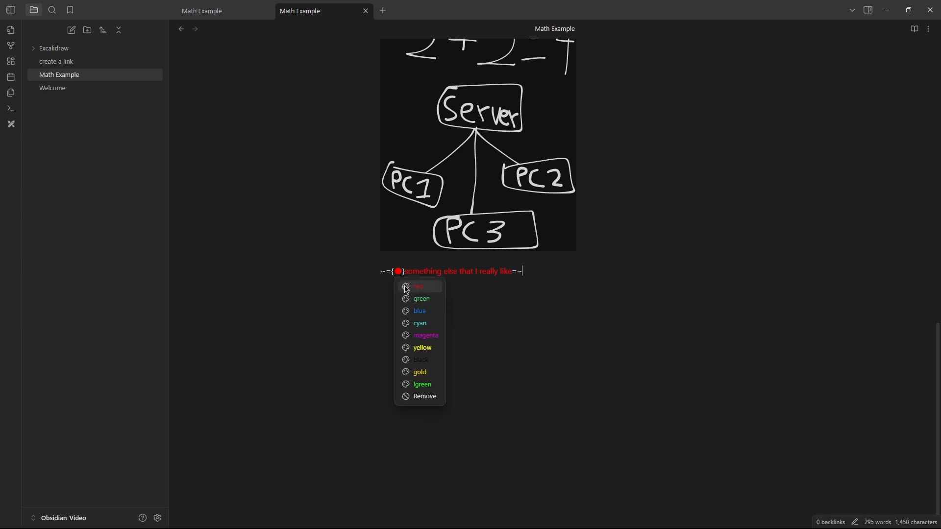
{"action": "left_click", "coordinate": [414, 349]}
{"action": "left_click", "coordinate": [397, 275]}
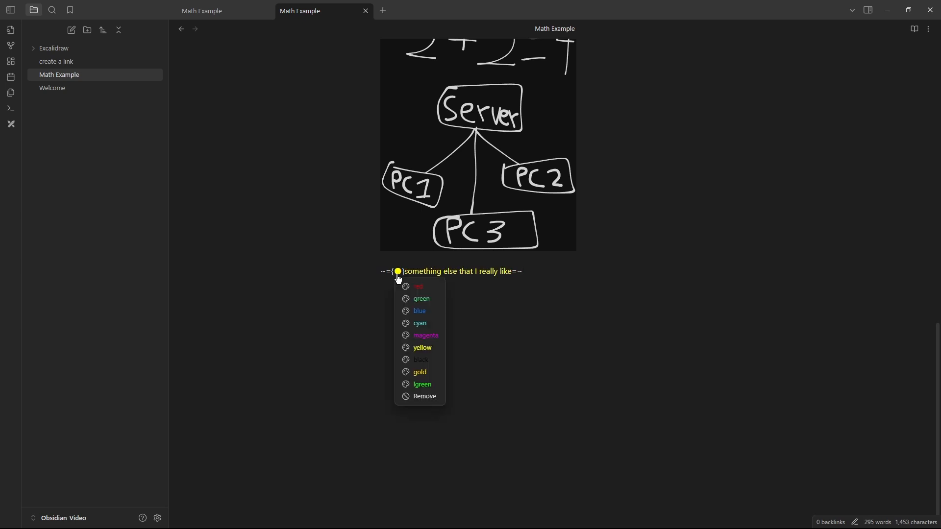
{"action": "left_click", "coordinate": [419, 312]}
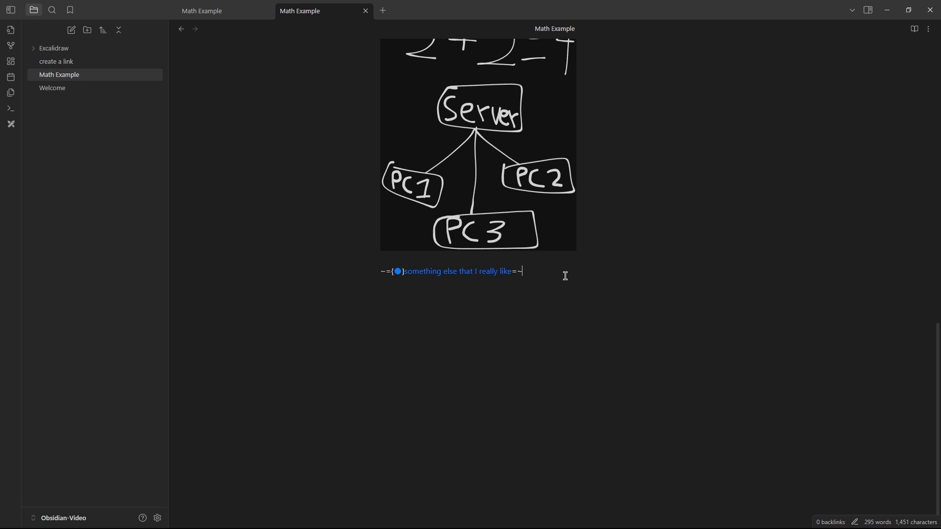
{"action": "key", "text": "ctrl+comma"}
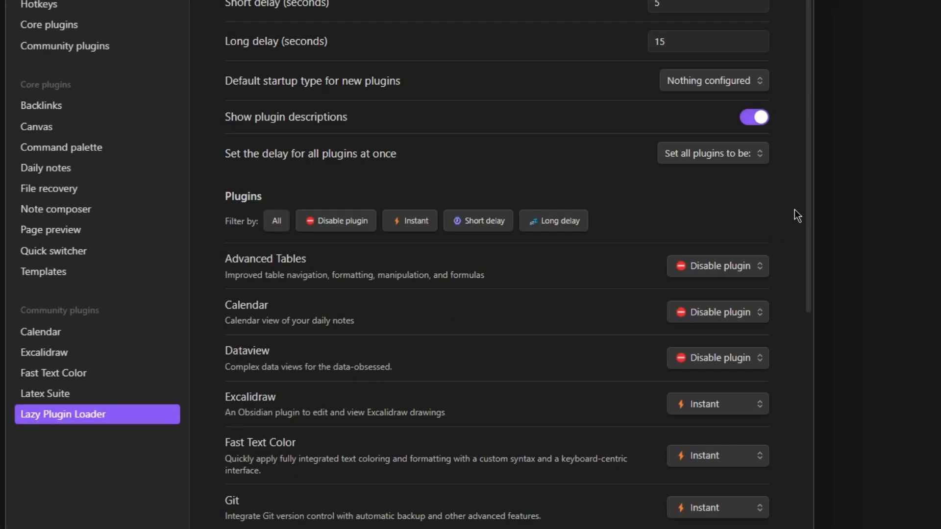
Review the plugin settings, then embed 'Superscalar architecture and pipelining.png' below the blue line.
{"action": "scroll", "coordinate": [795, 211], "scroll_direction": "down", "scroll_amount": 3}
{"action": "scroll", "coordinate": [794, 211], "scroll_direction": "down", "scroll_amount": 5}
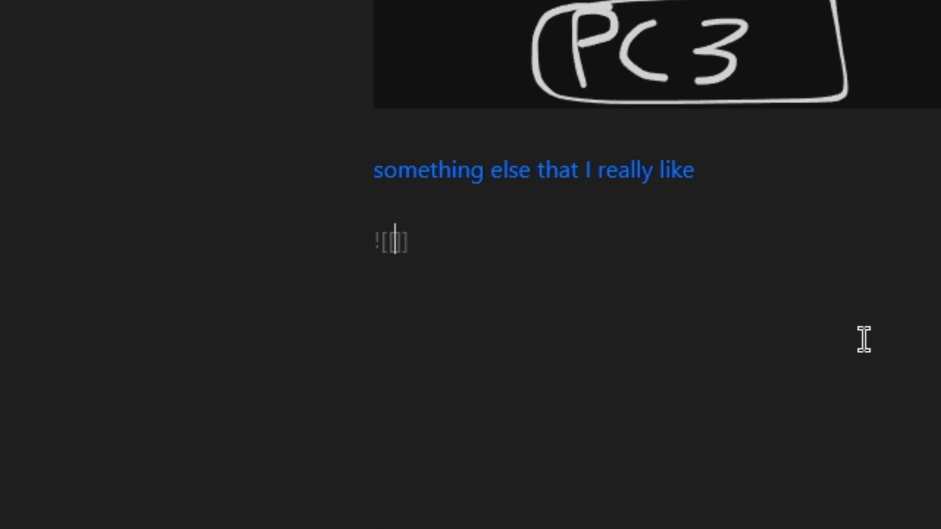
{"action": "key", "text": "Down"}
{"action": "key", "text": "Down"}
{"action": "key", "text": "Up"}
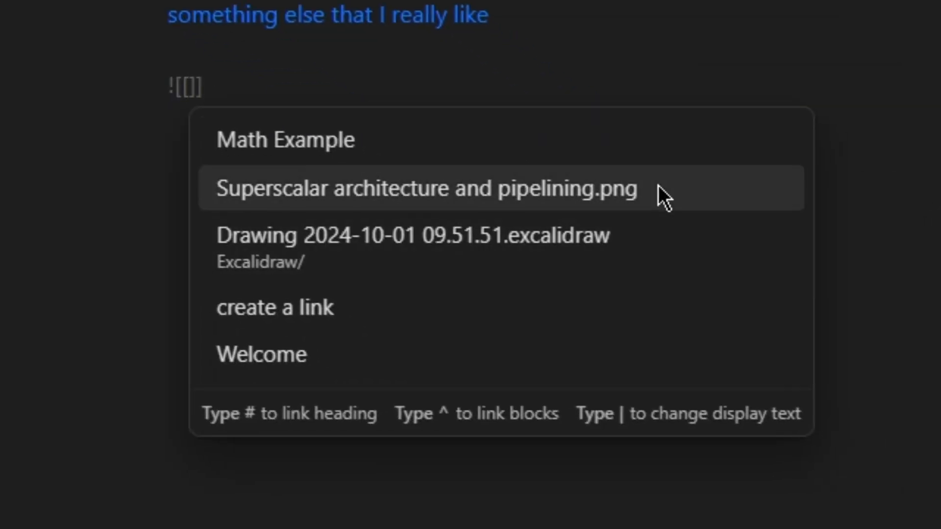
{"action": "key", "text": "Return"}
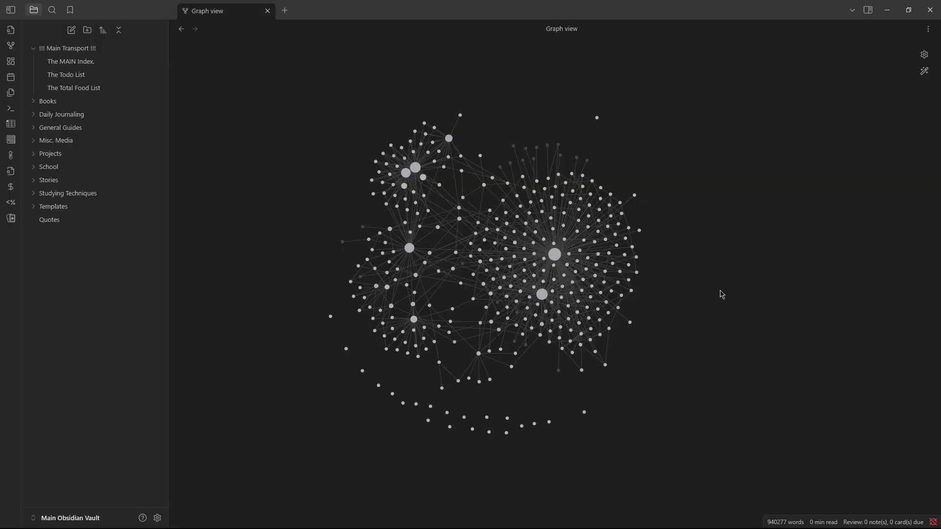
Zoom and pan the main vault's graph, then pull out the Daily Index node to show its links.
{"action": "scroll", "coordinate": [691, 254], "scroll_direction": "up", "scroll_amount": 3}
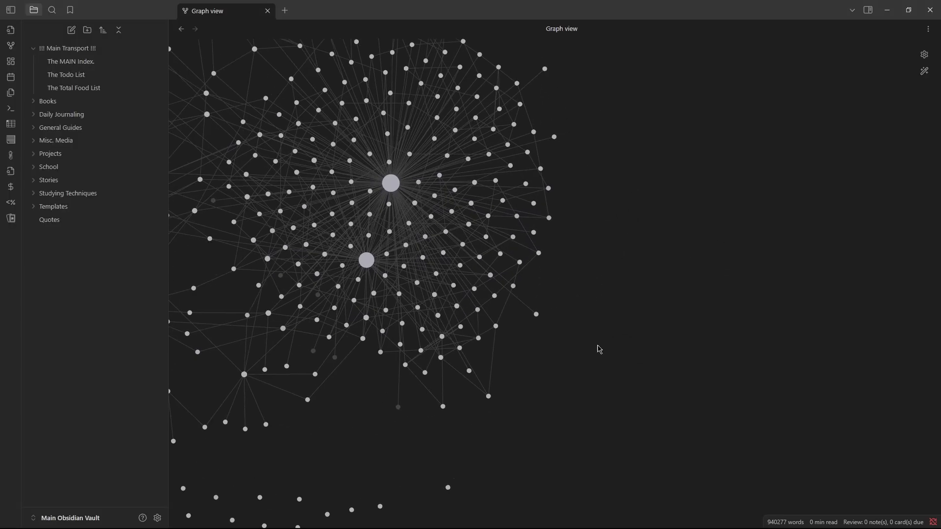
{"action": "left_click_drag", "start_coordinate": [576, 351], "coordinate": [734, 449]}
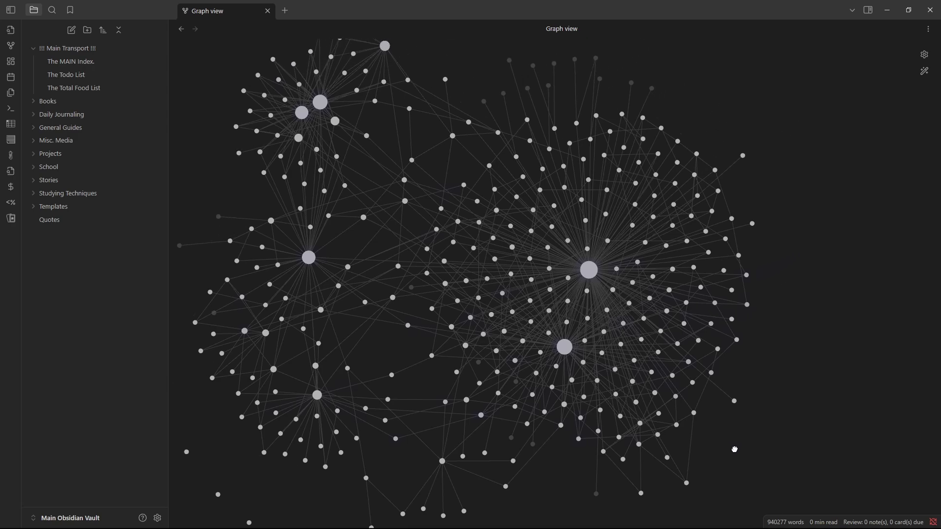
{"action": "scroll", "coordinate": [763, 387], "scroll_direction": "down", "scroll_amount": 2}
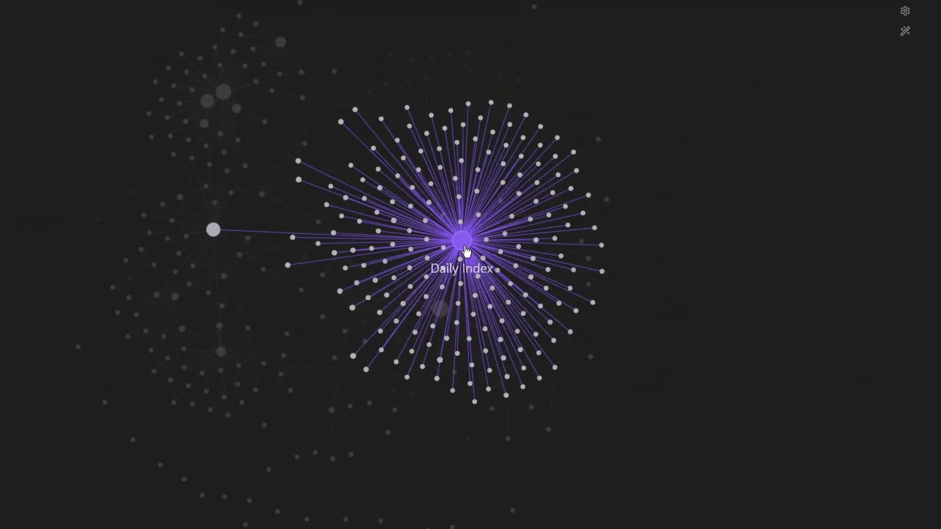
{"action": "left_click_drag", "start_coordinate": [463, 251], "coordinate": [750, 235]}
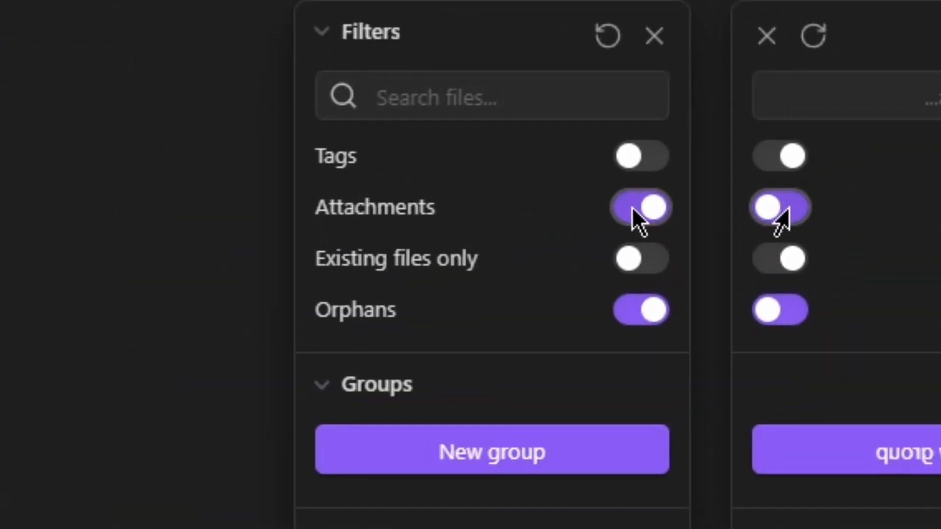
Switch off the Attachments graph filter and recentre the graph.
{"action": "left_click", "coordinate": [633, 208]}
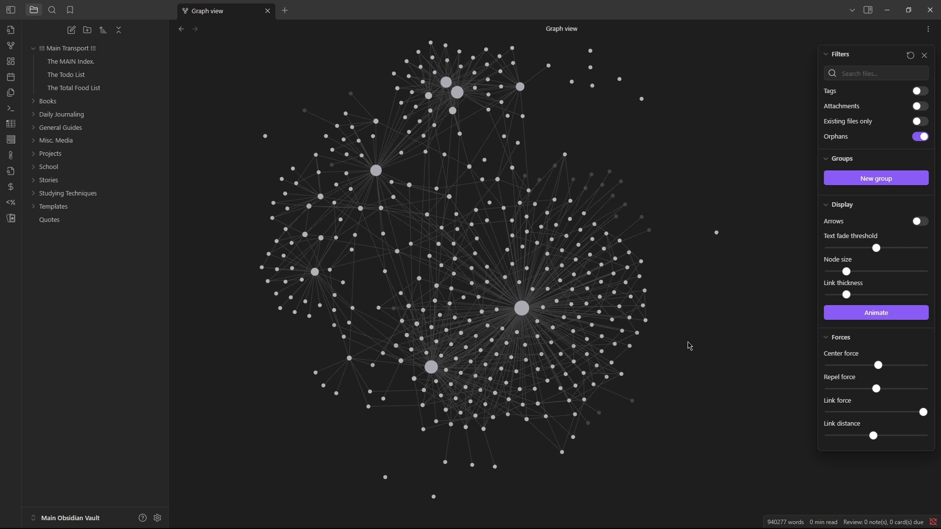
{"action": "mouse_move", "coordinate": [685, 340]}
{"action": "left_mouse_down"}
{"action": "mouse_move", "coordinate": [735, 363]}
{"action": "mouse_move", "coordinate": [704, 354]}
{"action": "mouse_move", "coordinate": [689, 326]}
{"action": "left_mouse_up"}
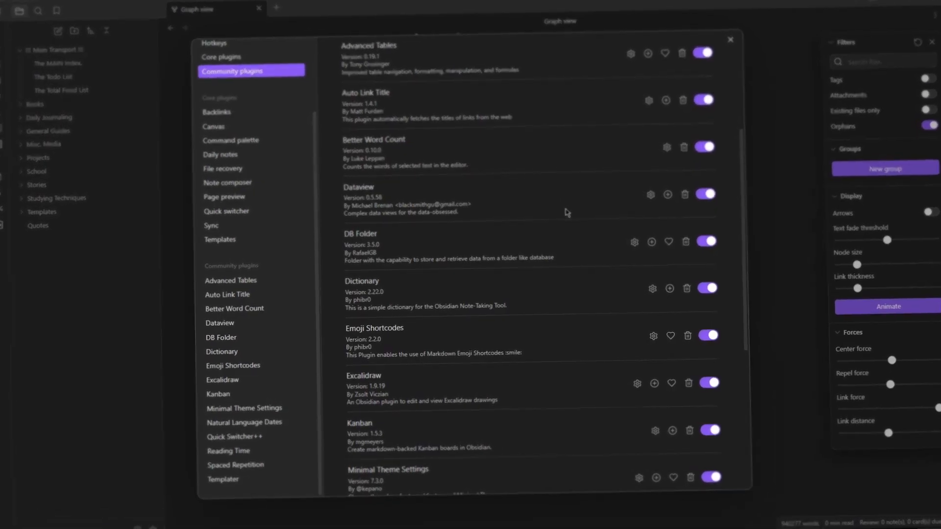
Scroll through the list of installed, enabled community plugins.
{"action": "scroll", "coordinate": [567, 208], "scroll_direction": "down", "scroll_amount": 2}
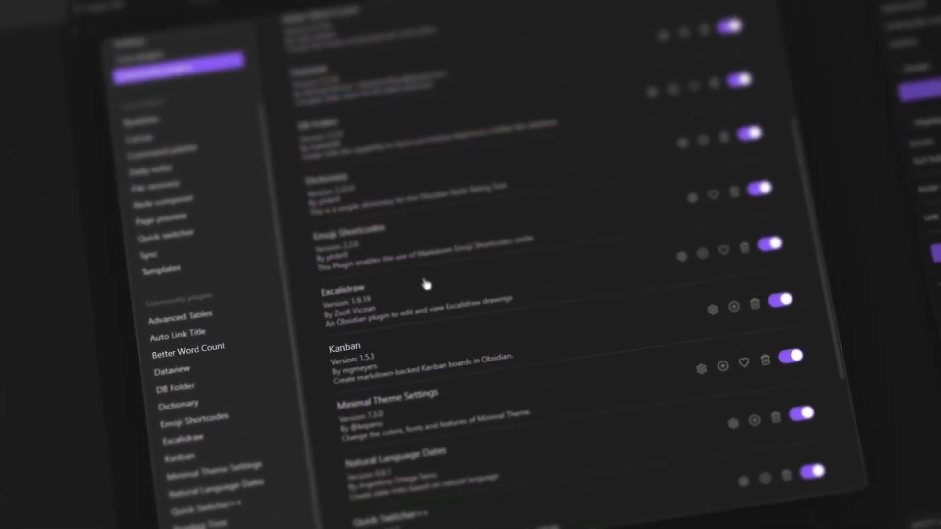
{"action": "scroll", "coordinate": [427, 285], "scroll_direction": "down", "scroll_amount": 4}
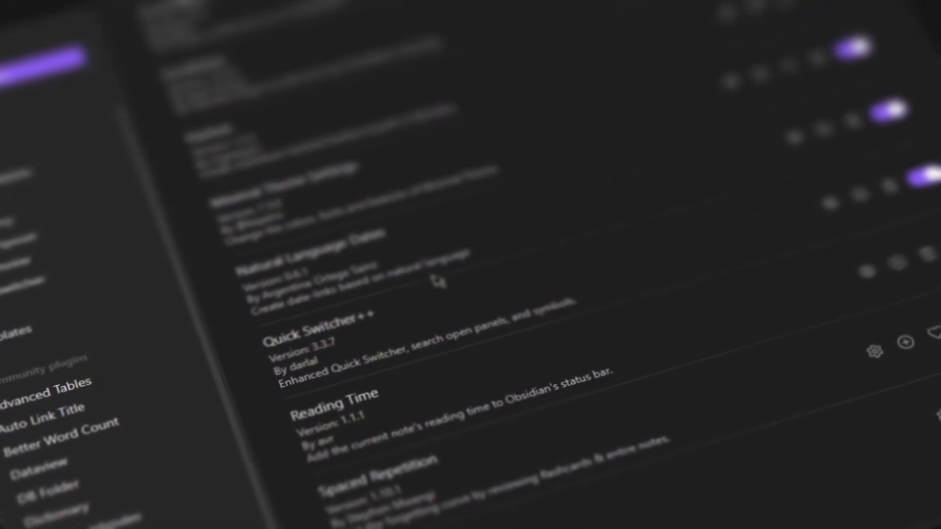
{"action": "scroll", "coordinate": [470, 294], "scroll_direction": "up", "scroll_amount": 3}
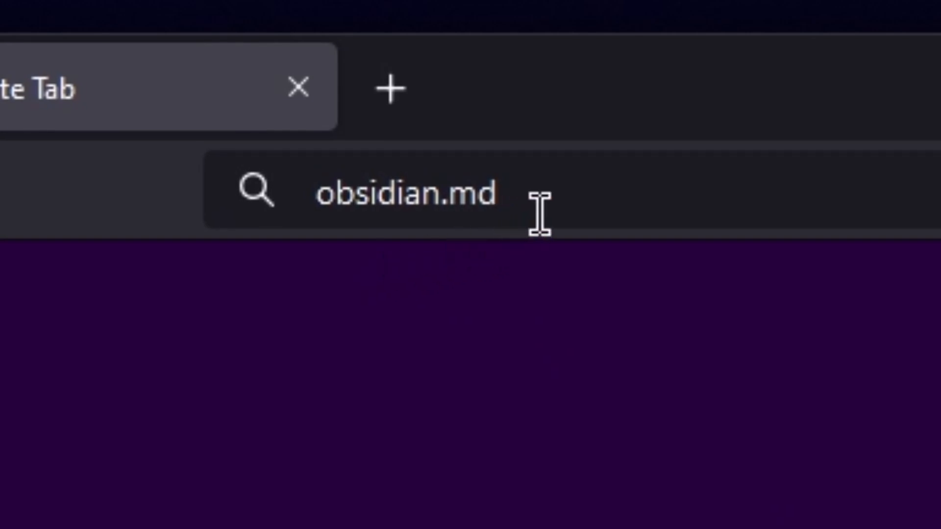
Load obsidian.md, go to 'More platforms', and scroll to the iOS, Android, Windows, Mac and Linux downloads.
{"action": "key", "text": "Return"}
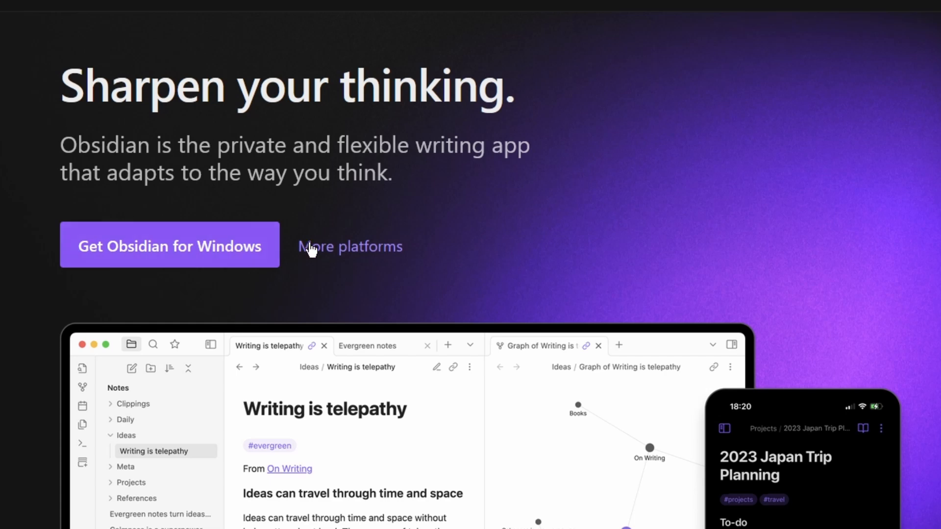
{"action": "left_click", "coordinate": [343, 248]}
{"action": "scroll", "coordinate": [466, 240], "scroll_direction": "down", "scroll_amount": 8}
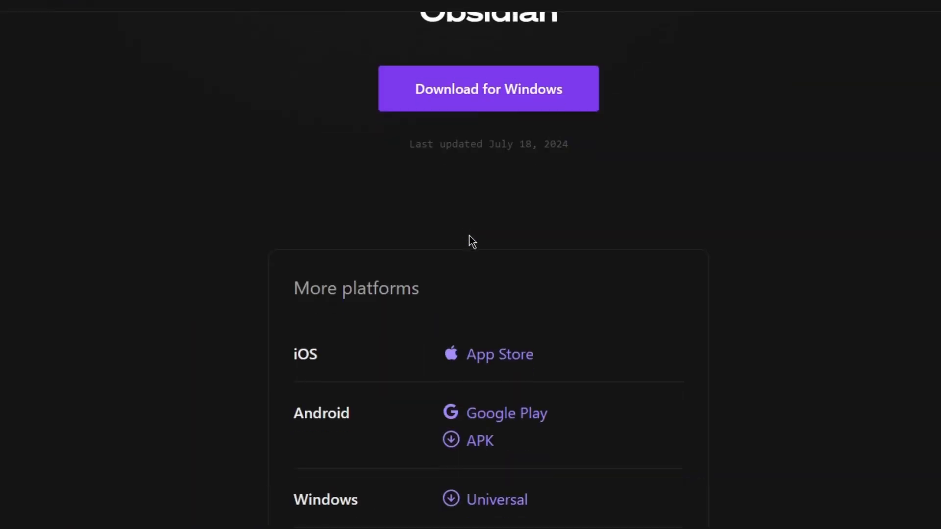
{"action": "scroll", "coordinate": [472, 242], "scroll_direction": "down", "scroll_amount": 5}
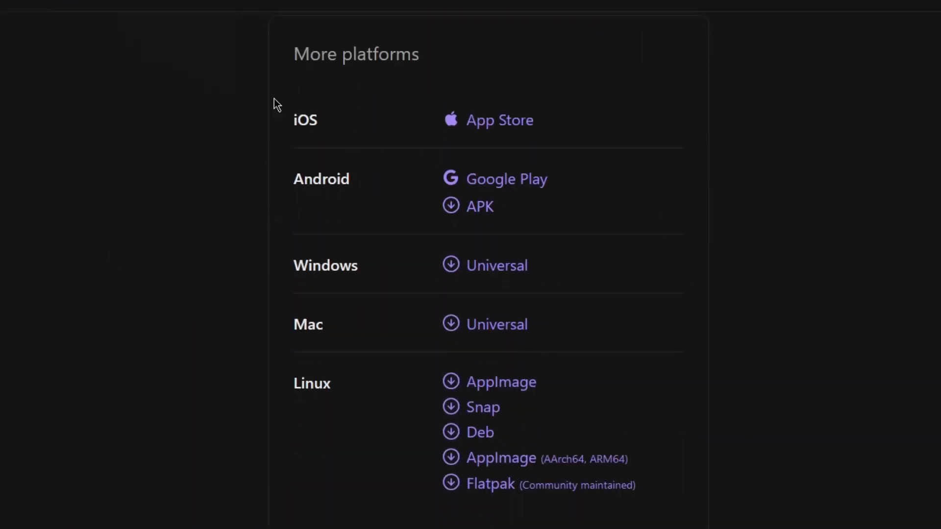
{"action": "scroll", "coordinate": [708, 343], "scroll_direction": "down", "scroll_amount": 7}
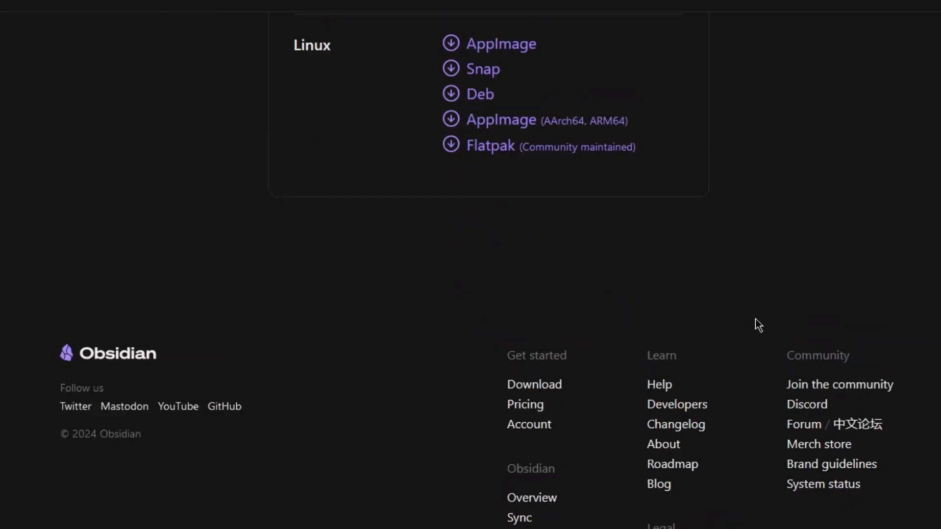
{"action": "scroll", "coordinate": [736, 322], "scroll_direction": "up", "scroll_amount": 7}
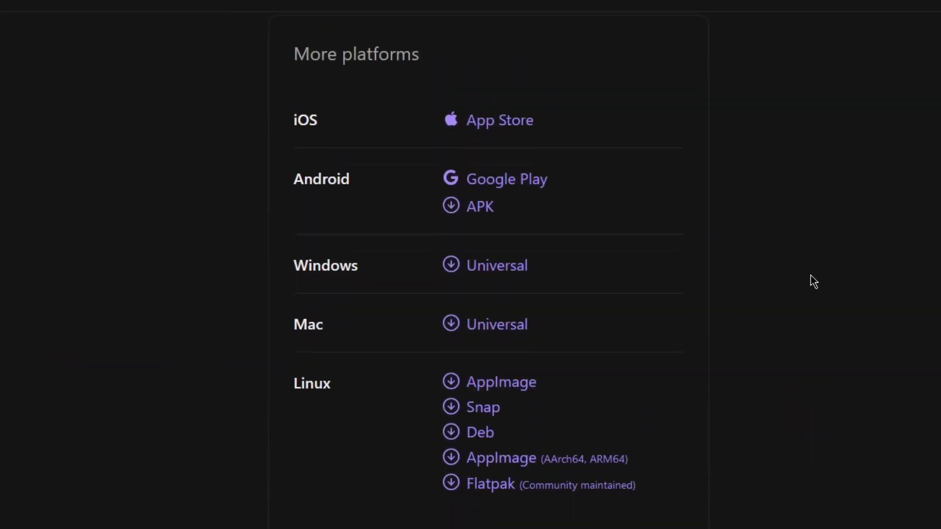